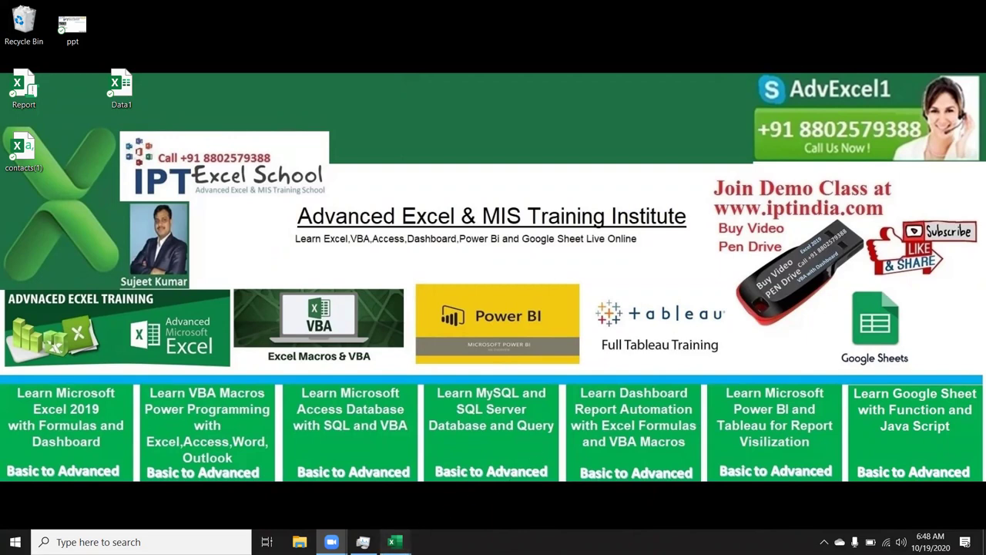
Bring up Book2 and enter the City and Amt column headers.
mouse_move(394, 542)
left_click(426, 505)
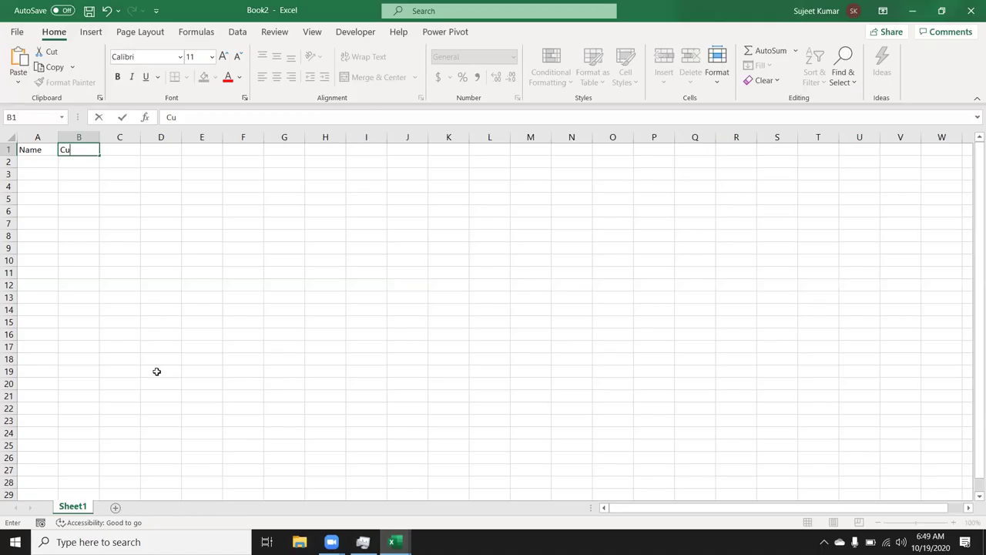
type("ty")
key("Tab")
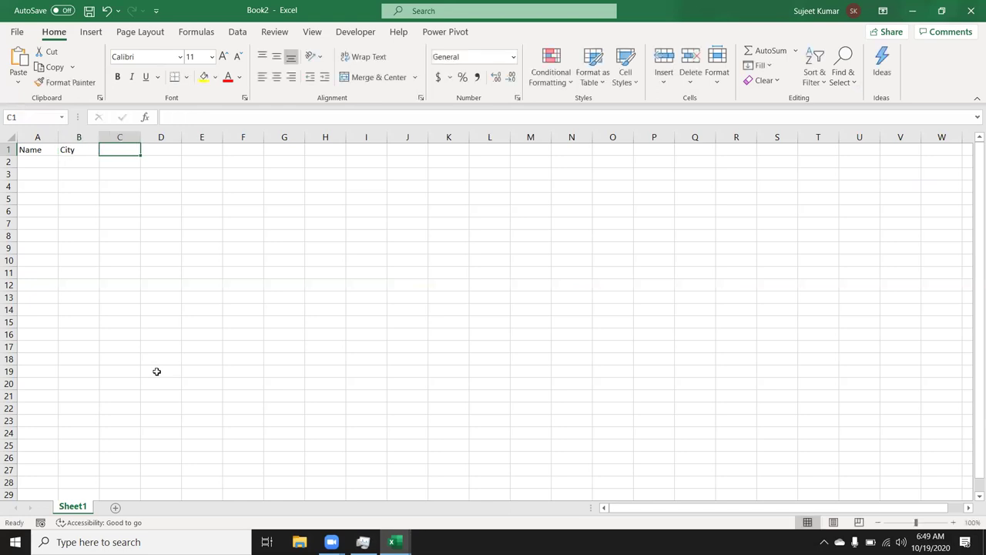
type("Amt")
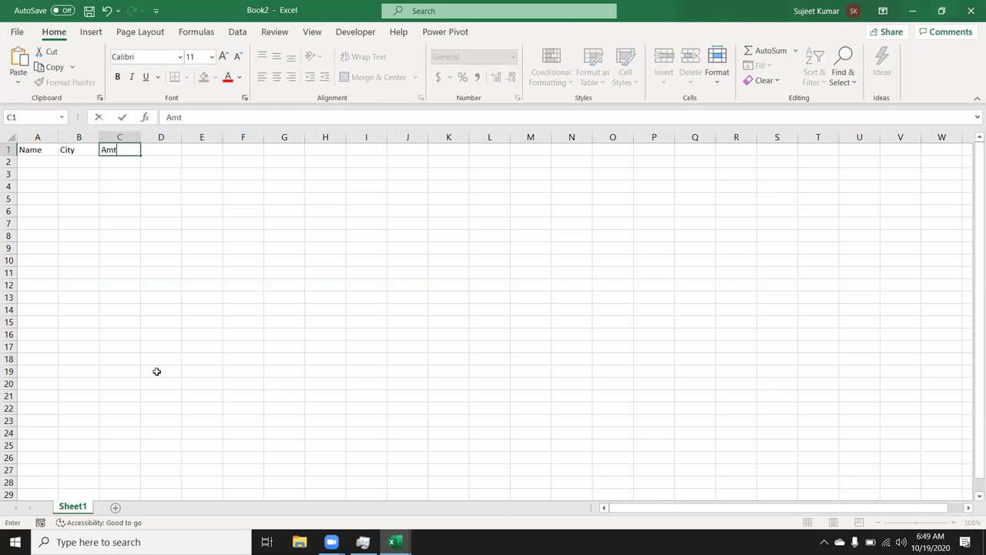
key("Return")
List the cities Pune, Noida, Delhi and Kanpur in B2:B5.
type("Puj")
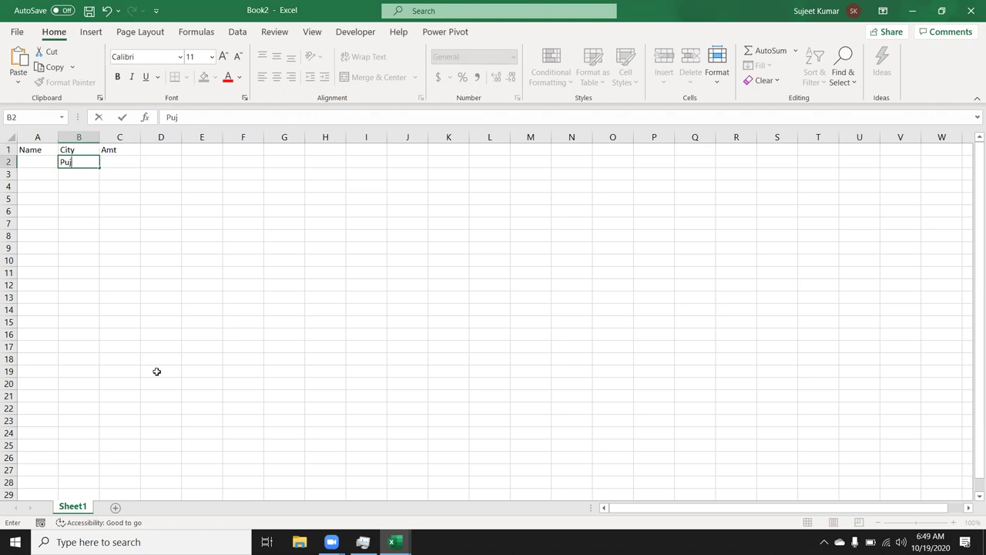
key("BackSpace")
type("n")
type("e")
key("Return")
type("Noida")
key("Return")
type("Delhi")
key("Return")
type("Kanpur")
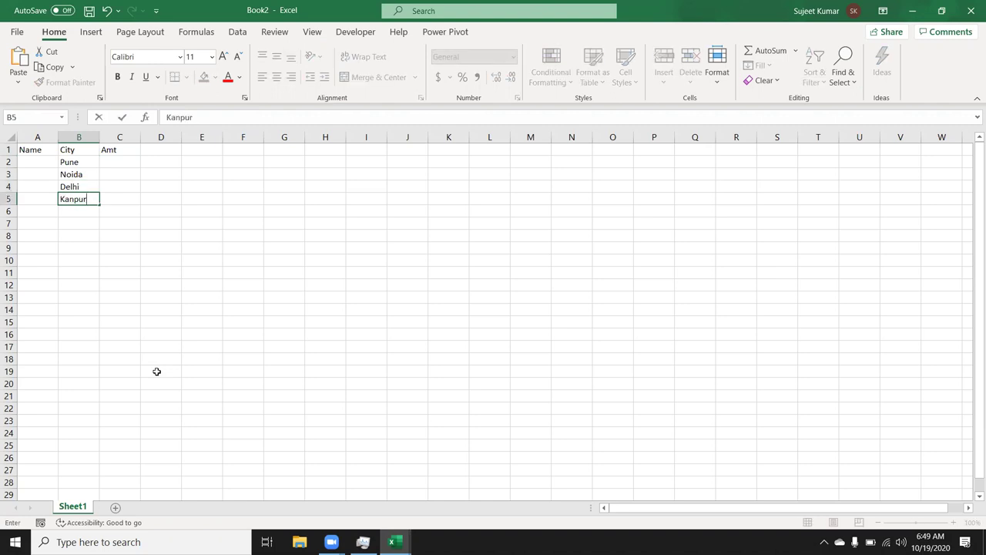
key("Return")
Label A6 Total, put =SUM(C2:C5) in C6, then select A2:A5.
key("Left")
type("T")
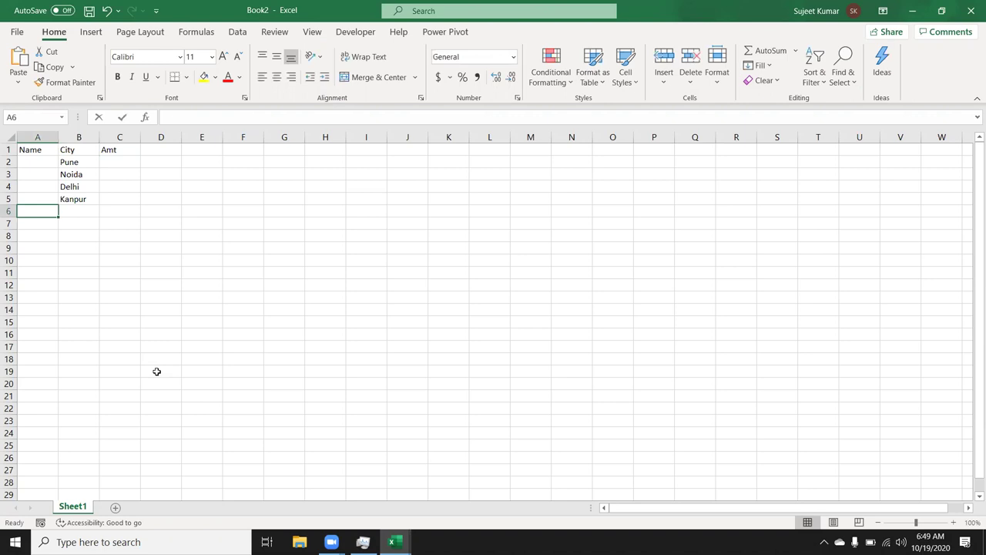
type("otal")
key("Right")
key("Right")
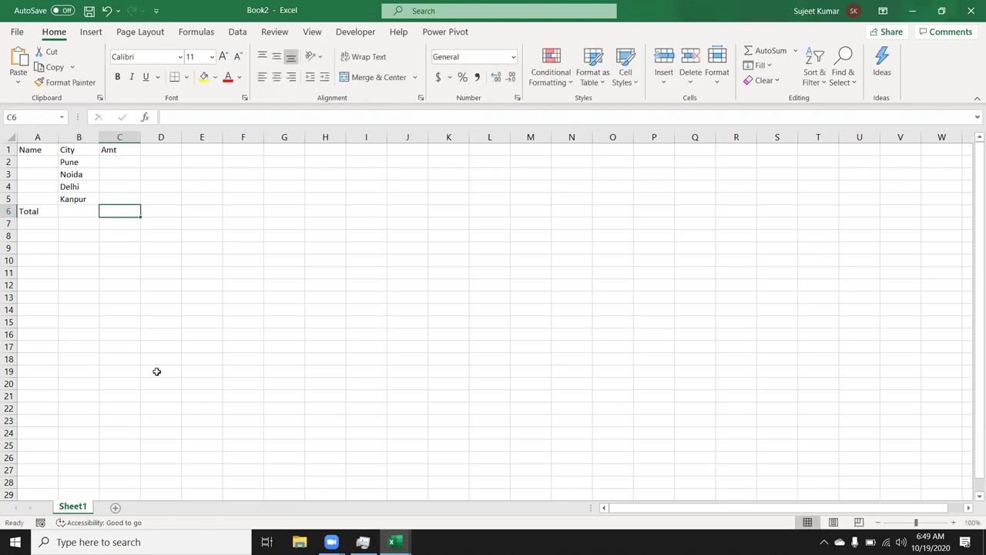
type("=sum")
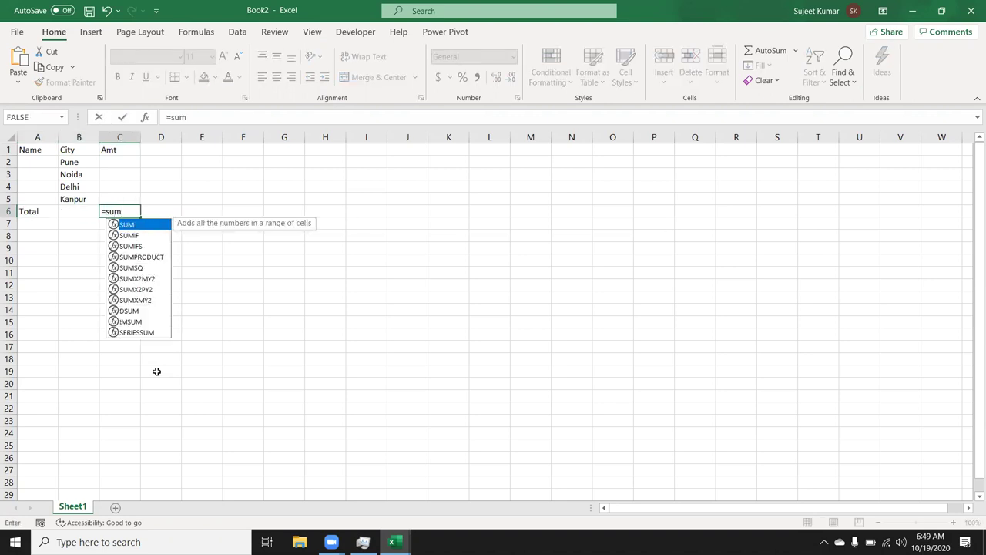
key("Tab")
key("Up")
key("shift+Up")
key("shift+Up")
key("shift+Up")
key("Return")
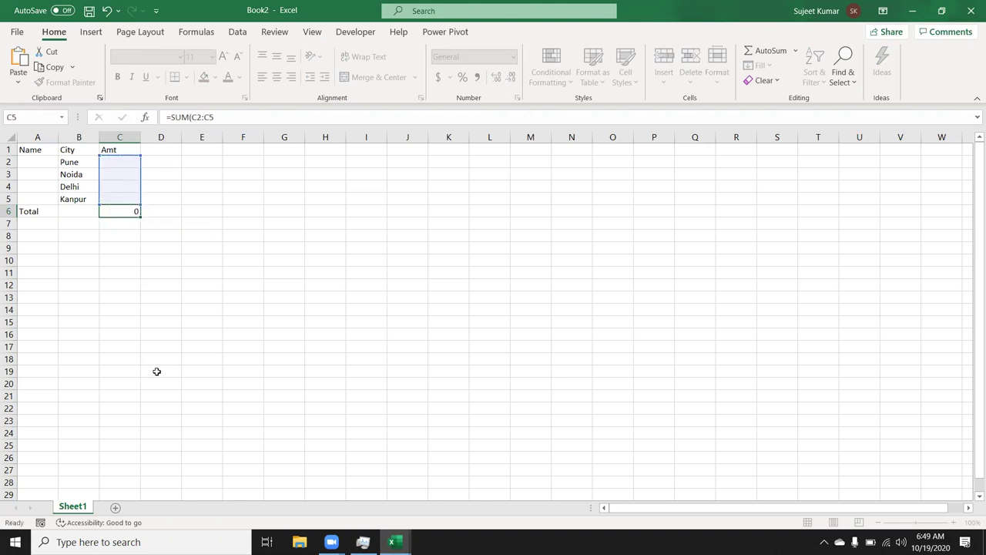
key("Up")
key("Up")
key("Up")
key("Down")
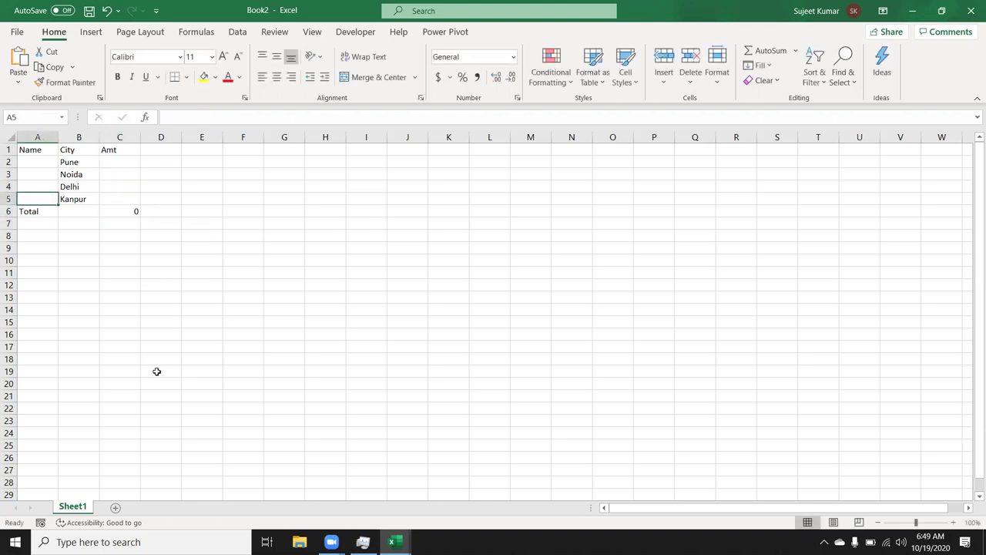
key("shift+Up")
key("shift+Up")
key("shift+Up")
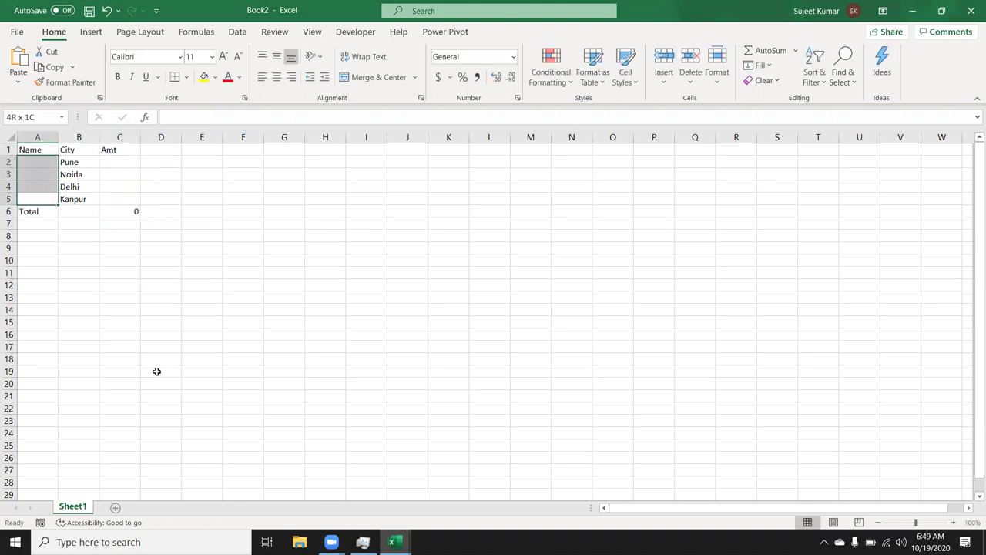
Merge A2:A5 and give table A1:C6 all borders and bold text.
left_click(367, 78)
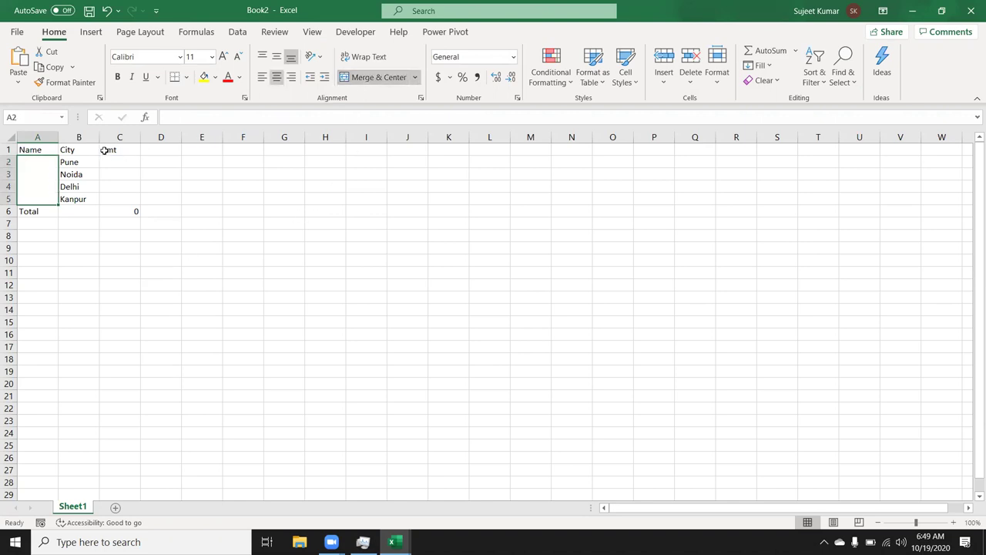
left_click(50, 149)
left_click_drag(31, 150, 127, 210)
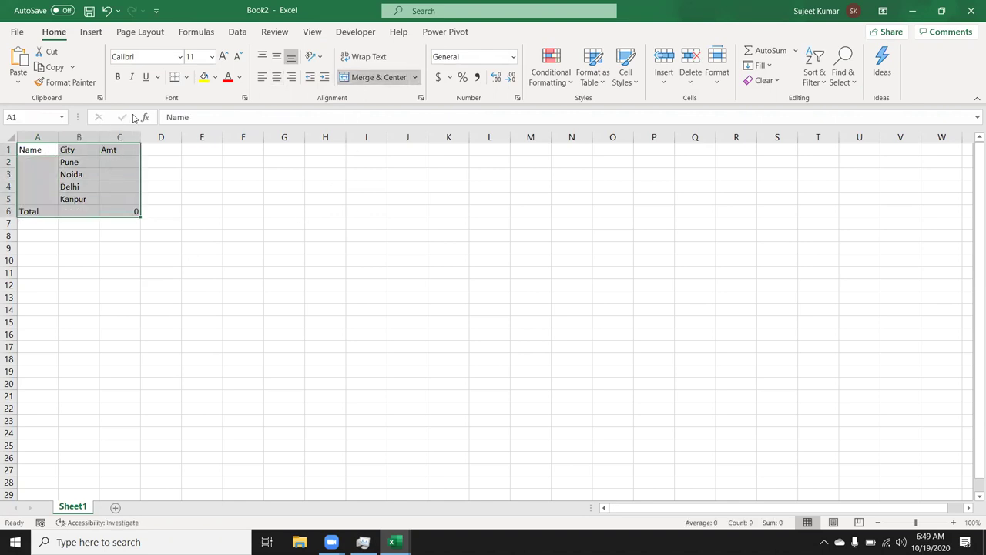
left_click(187, 78)
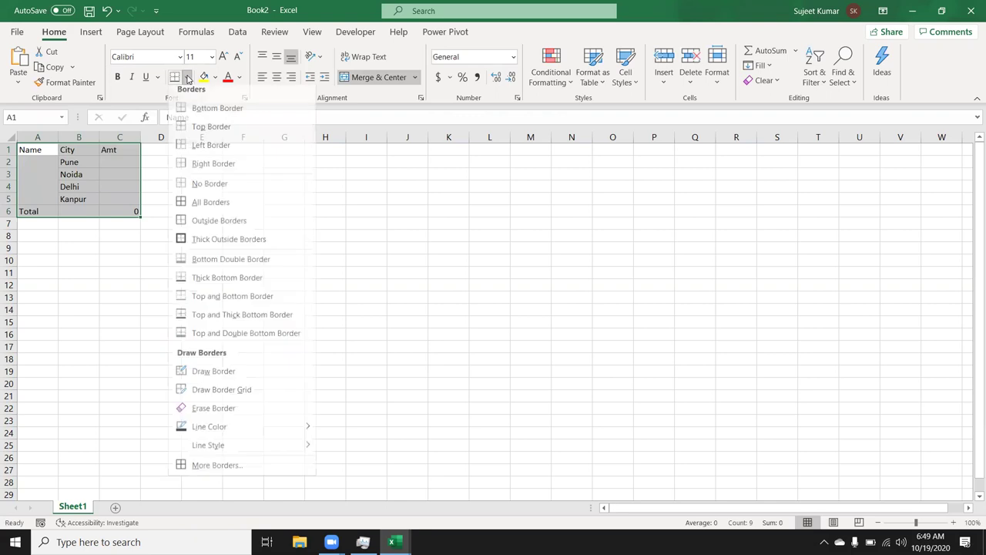
left_click(187, 207)
left_click(118, 80)
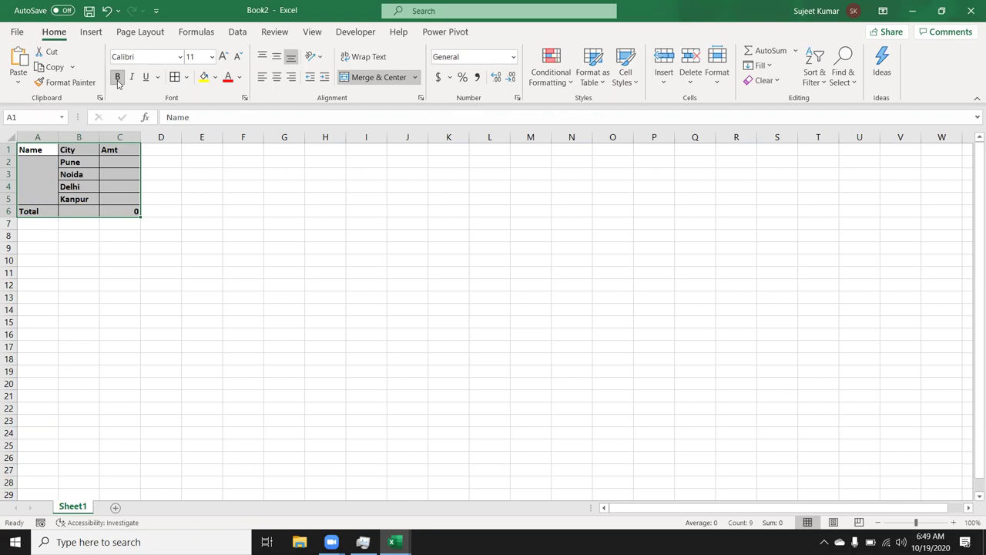
Paste test copies of the table below, then undo them and cancel the copy.
key("ctrl+c")
key("Down")
key("Down")
key("Down")
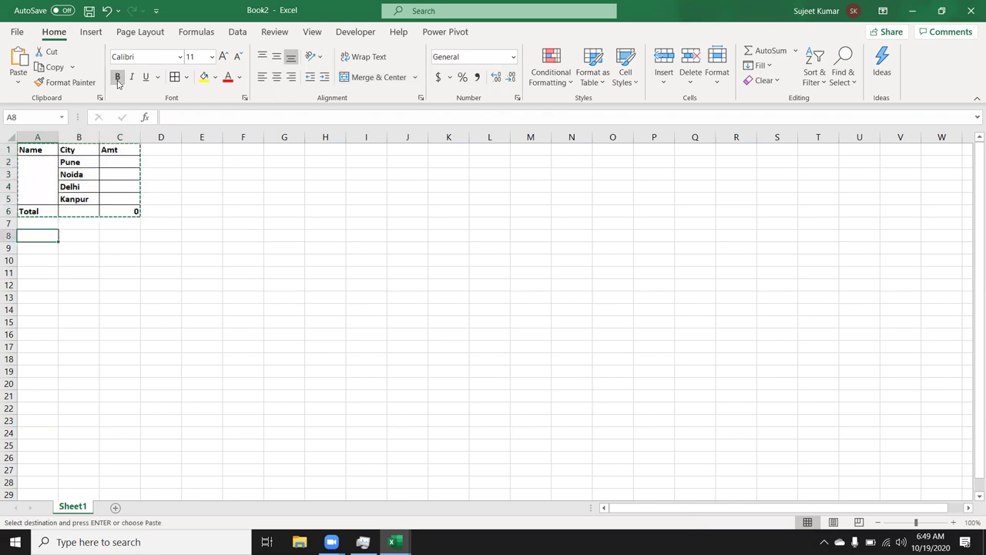
key("ctrl+v")
key("Down")
key("Down")
key("Down")
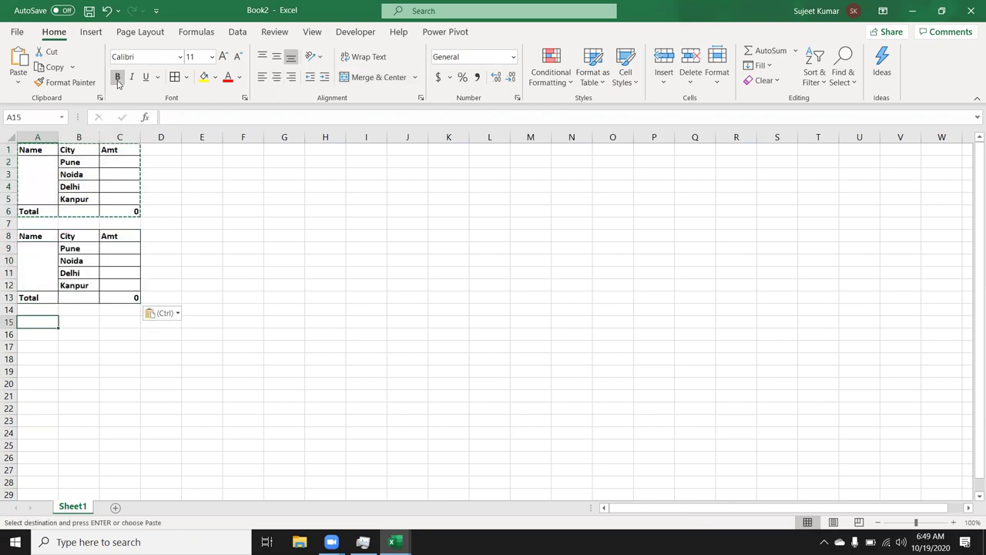
key("ctrl")
key("Escape")
key("ctrl+v")
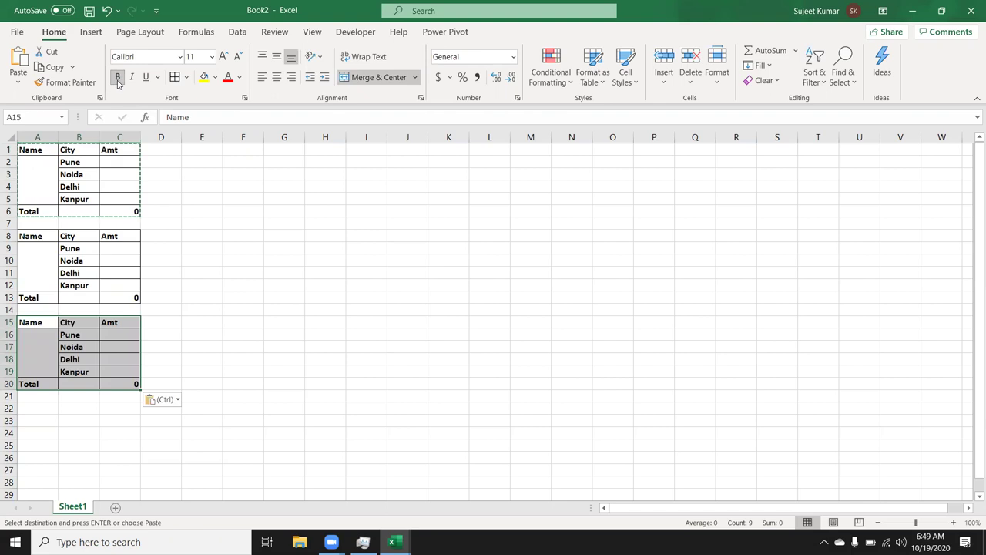
key("ctrl+z")
key("ctrl+z")
key("Escape")
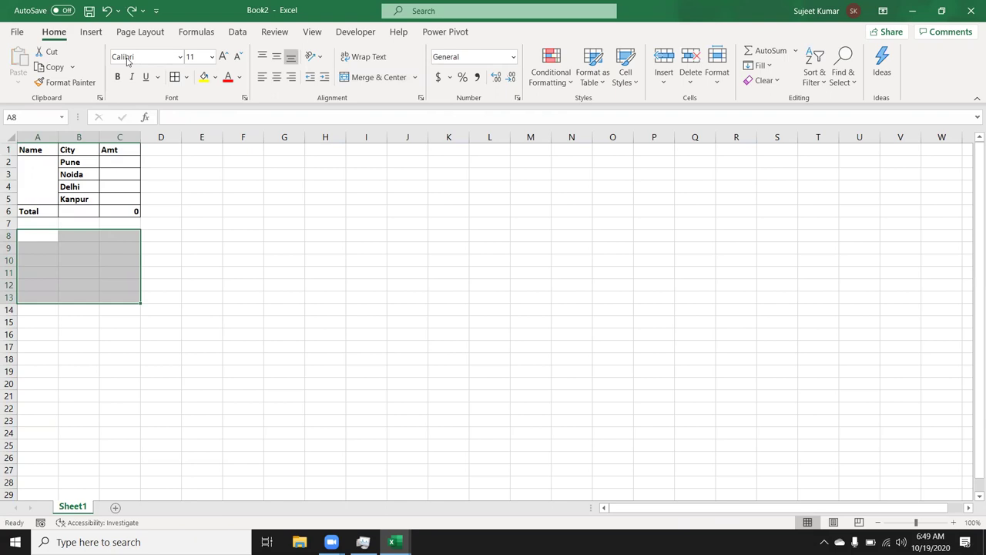
Open the VBA editor, insert Module1 into Book2, and start a sub named loop.
left_click(374, 32)
left_click(17, 68)
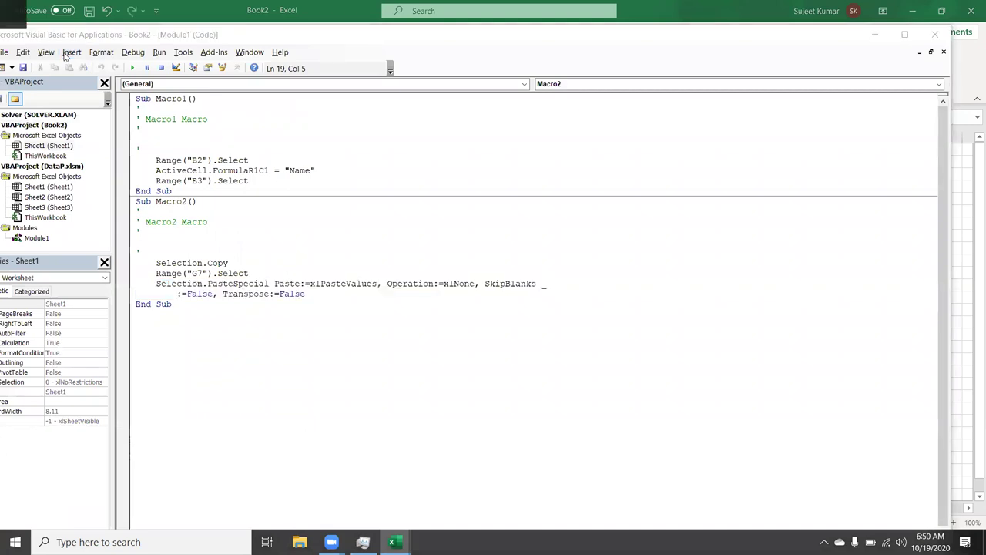
left_click(45, 135)
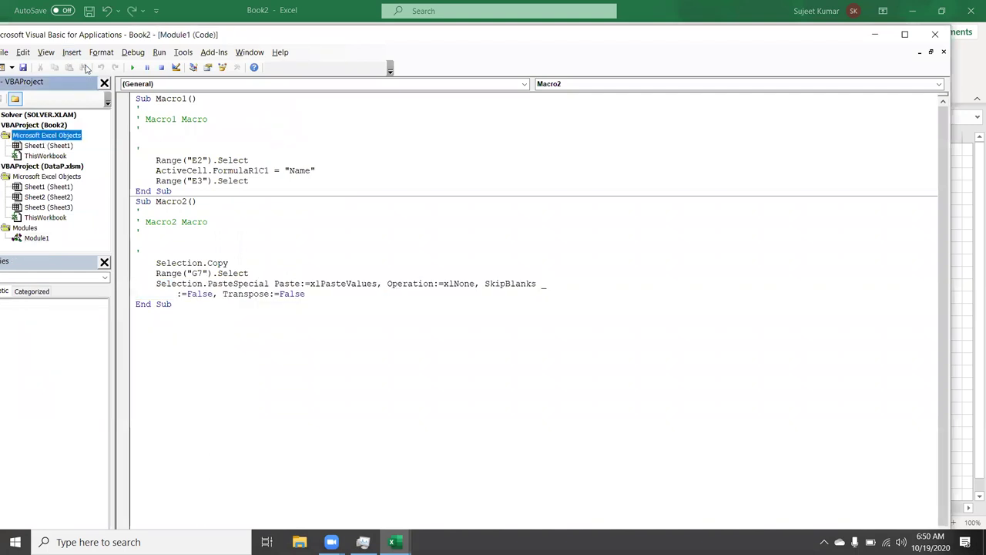
left_click(72, 53)
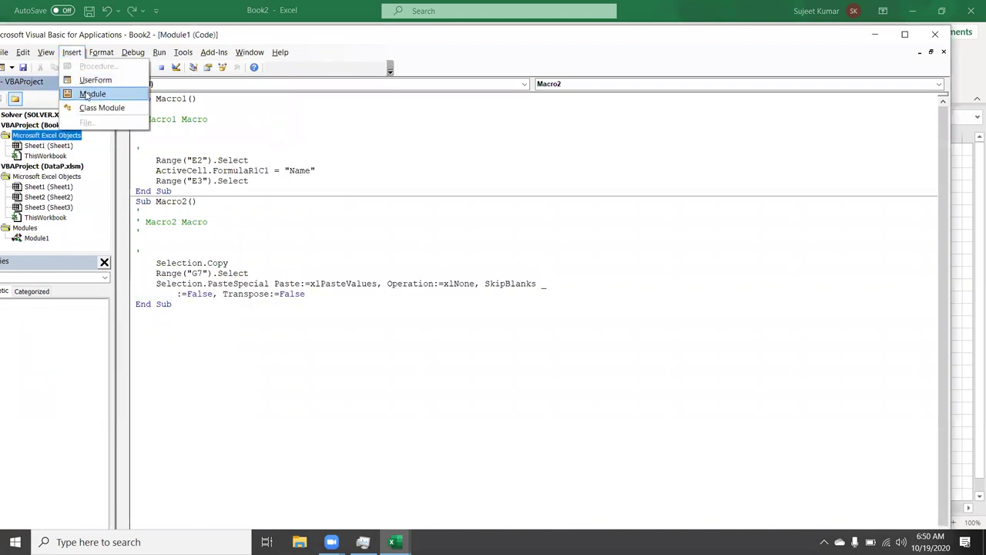
left_click(89, 94)
type("sub ro")
key("BackSpace")
key("BackSpace")
type("loop")
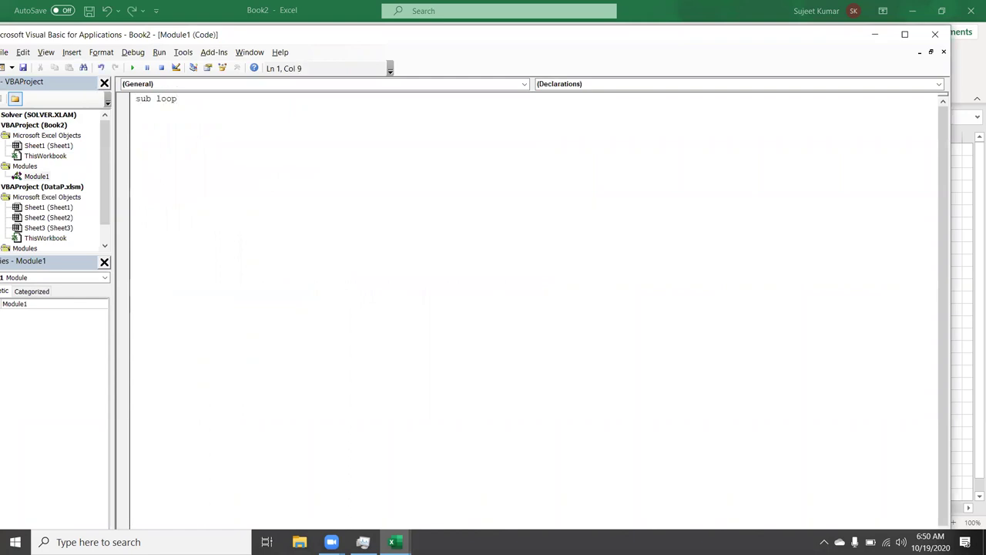
type(" ()")
Close the sub with End Sub and add the line Range("A1:C6").Copy.
key("Return")
key("Return")
key("Return")
key("Up")
key("Up")
key("alt+F11")
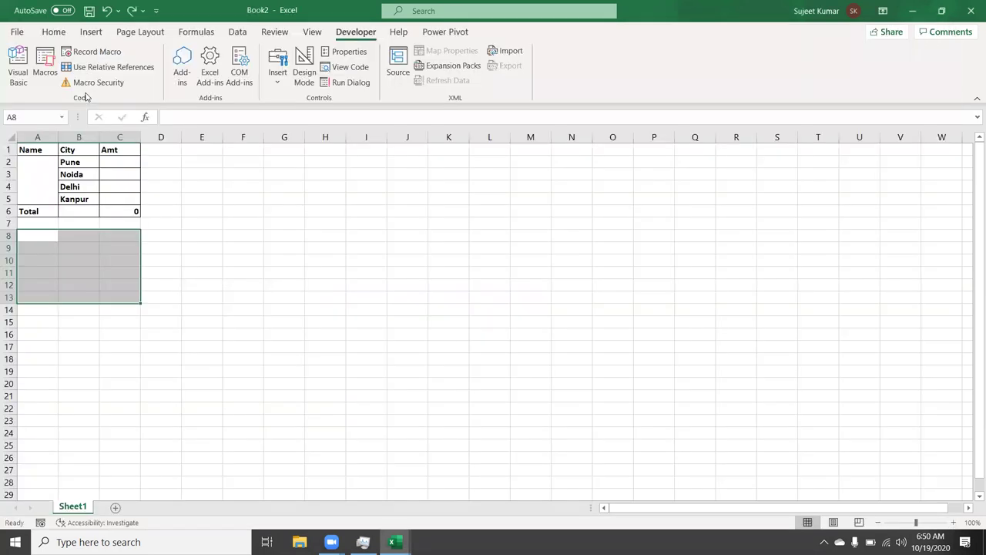
key("alt+F11")
type("range(\"A1\")")
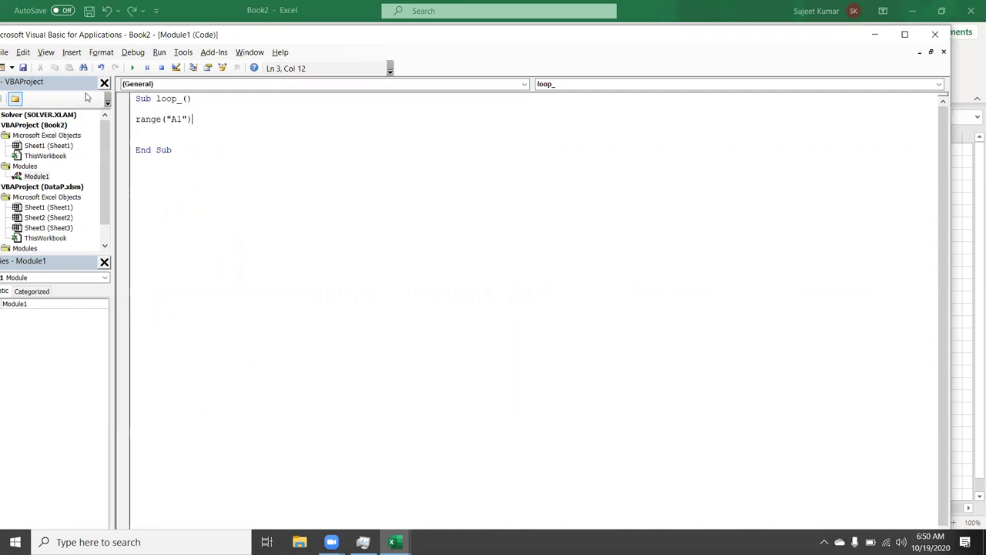
key("BackSpace")
key("BackSpace")
type(":C6")
type("\").copy")
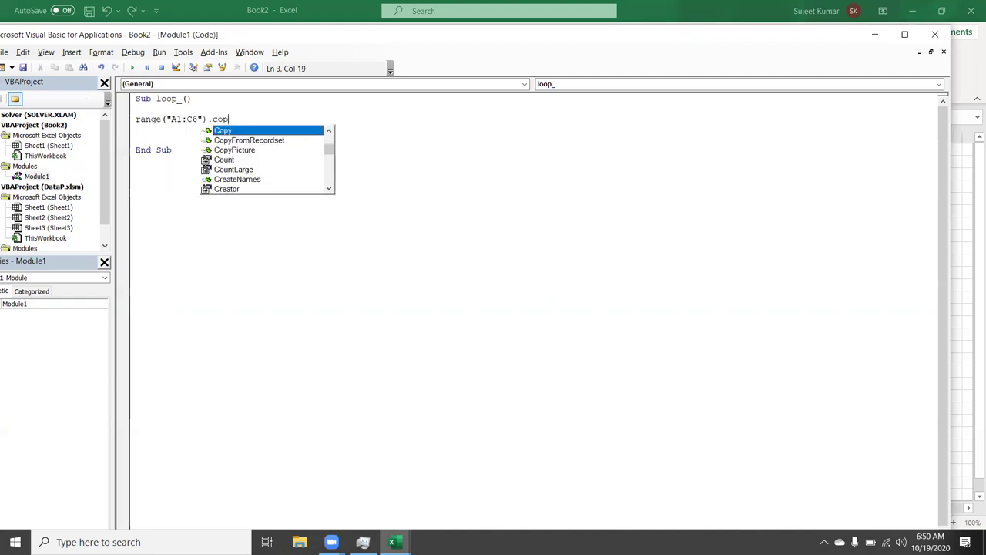
key("Return")
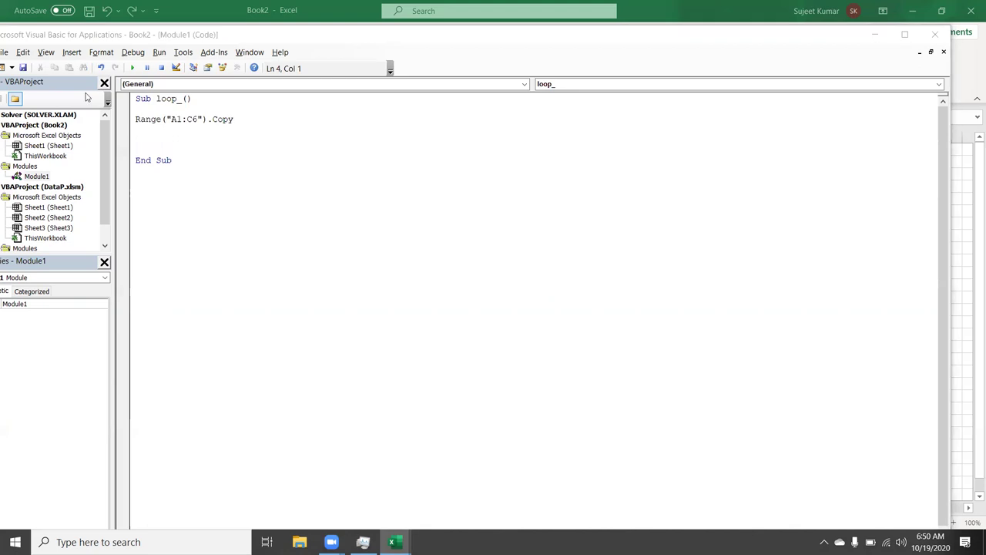
Add the line Range("A65000").End(xlUp).Offset(2,0).PasteSpecial.
key("alt+F11")
key("alt+F11")
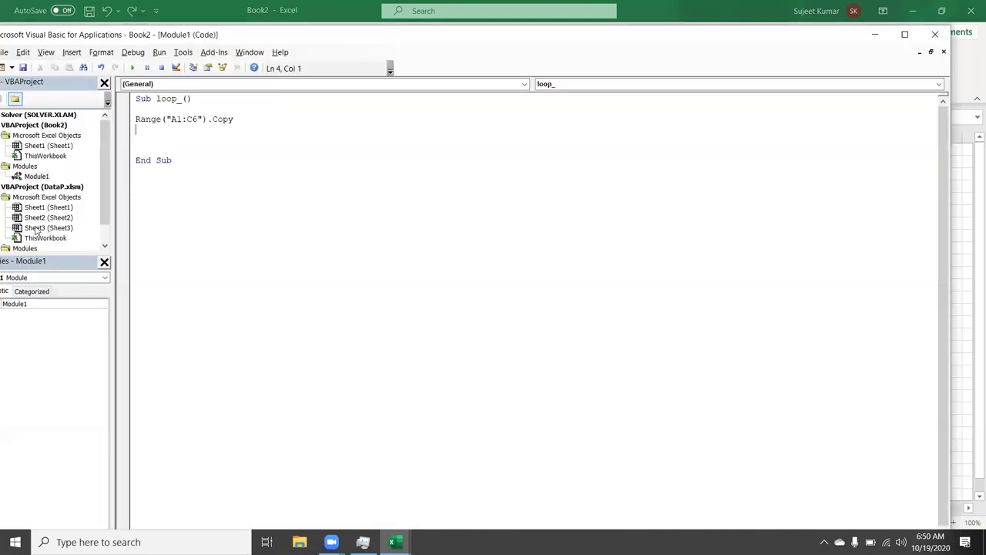
type("range")
type("(\"A65000\").e")
key("Tab")
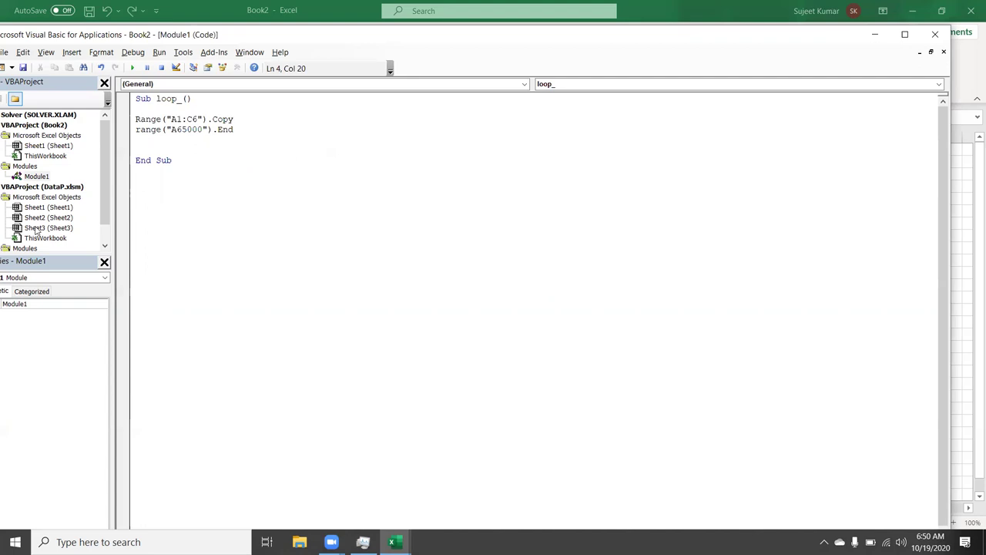
type("(")
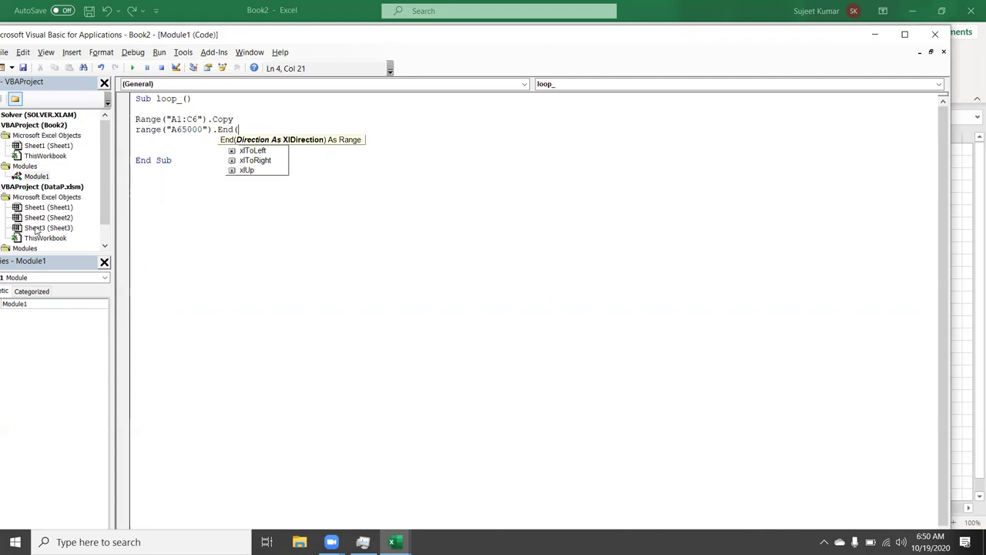
type("xlUp)")
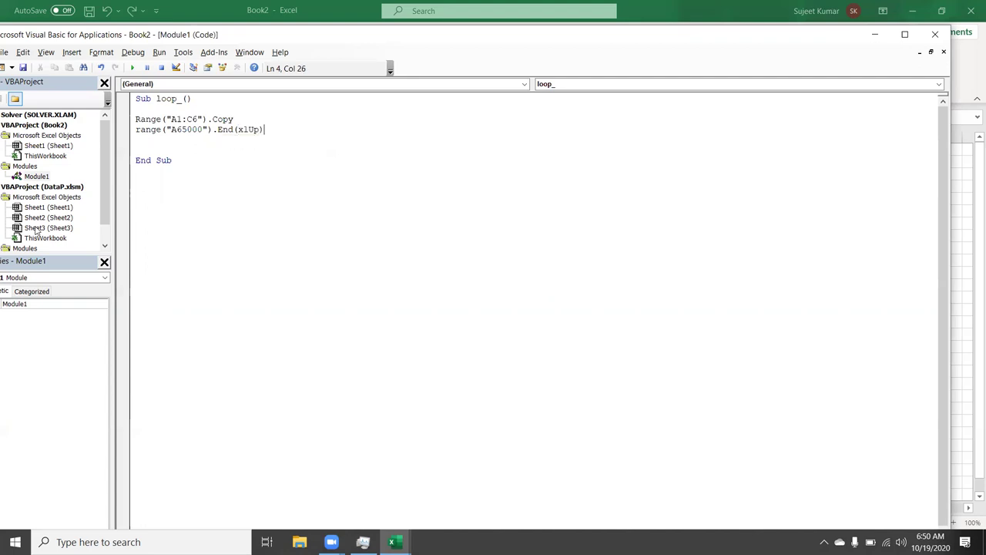
type(".of")
key("Tab")
type("(")
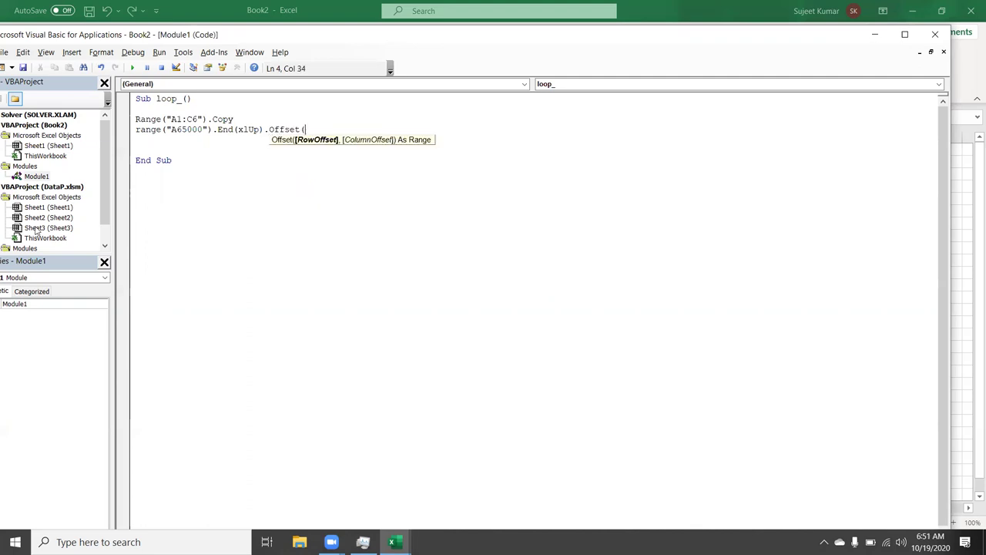
type("1")
key("BackSpace")
type("2,0")
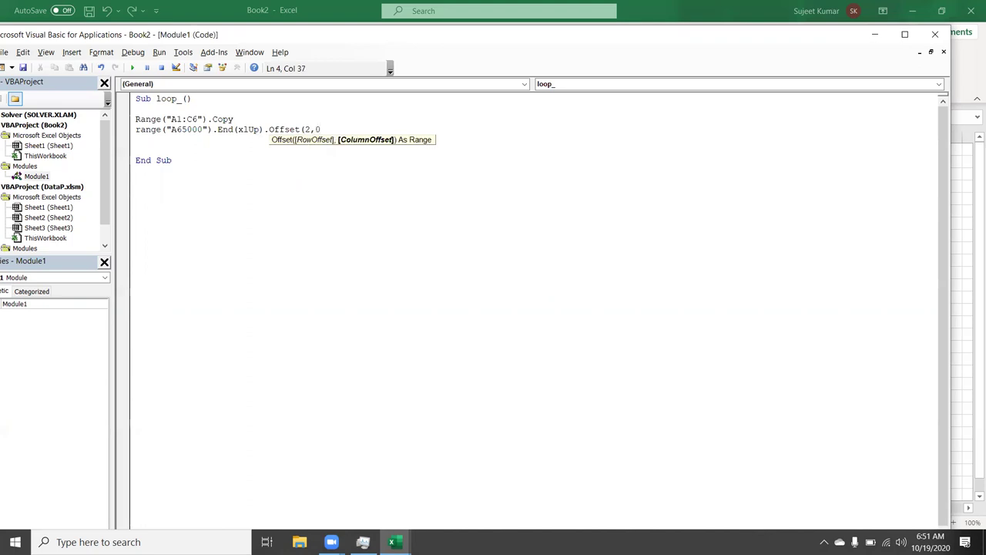
type(").p")
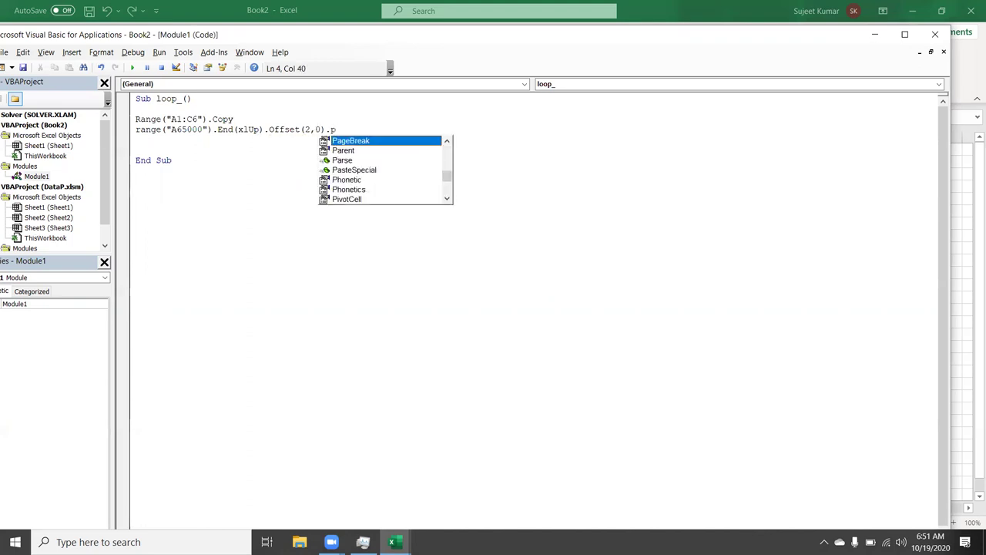
key("Down")
key("Down")
key("Down")
key("Tab")
key("Return")
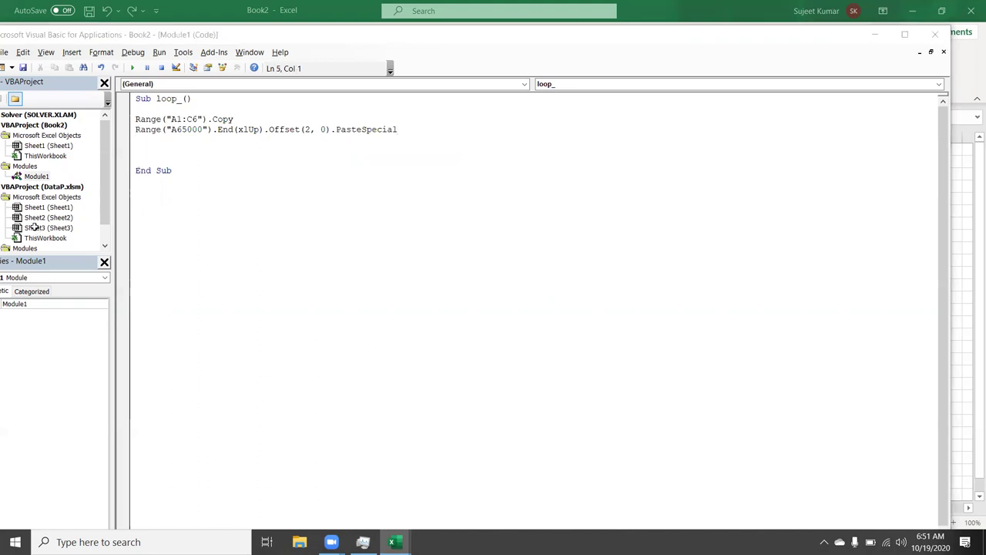
key("alt+F11")
Run the loop_ macro from the Macros list, then return to the VBA editor.
left_click(42, 65)
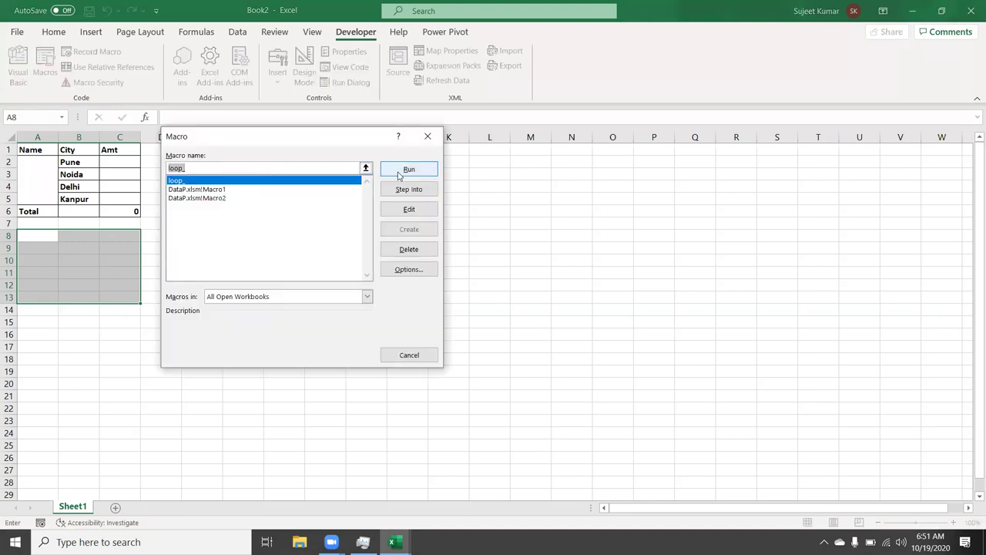
left_click(399, 172)
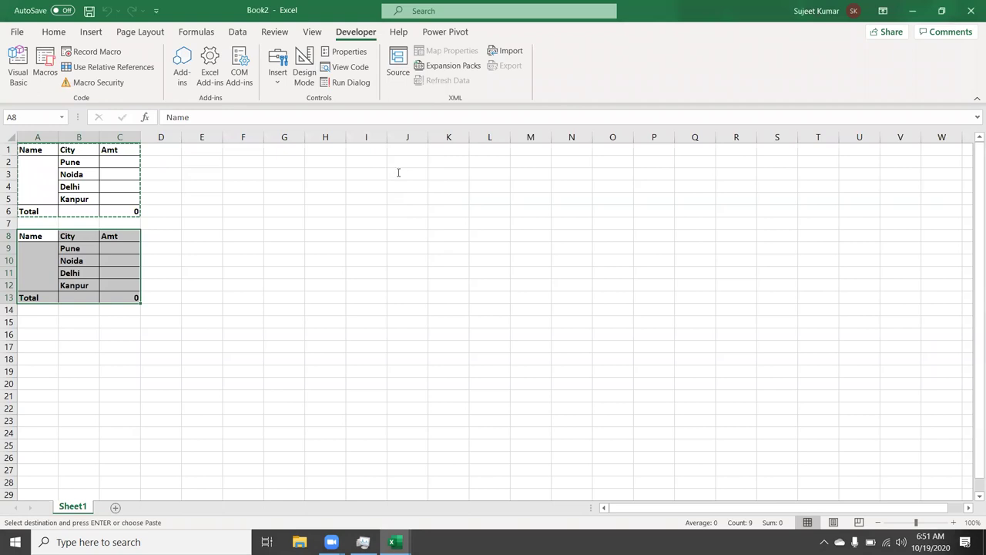
key("alt+F11")
Insert a blank line and paste duplicate copies of the PasteSpecial line.
key("Return")
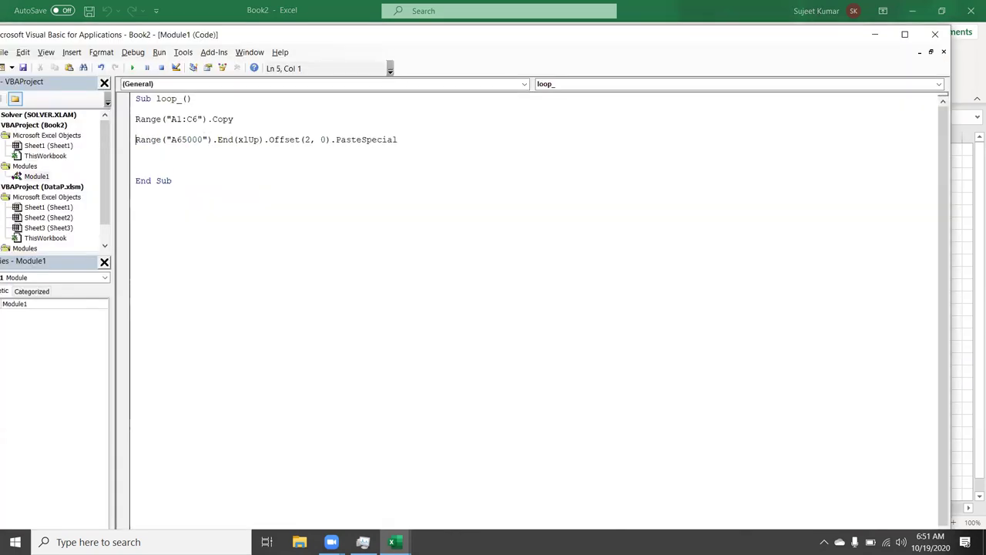
key("shift+Down")
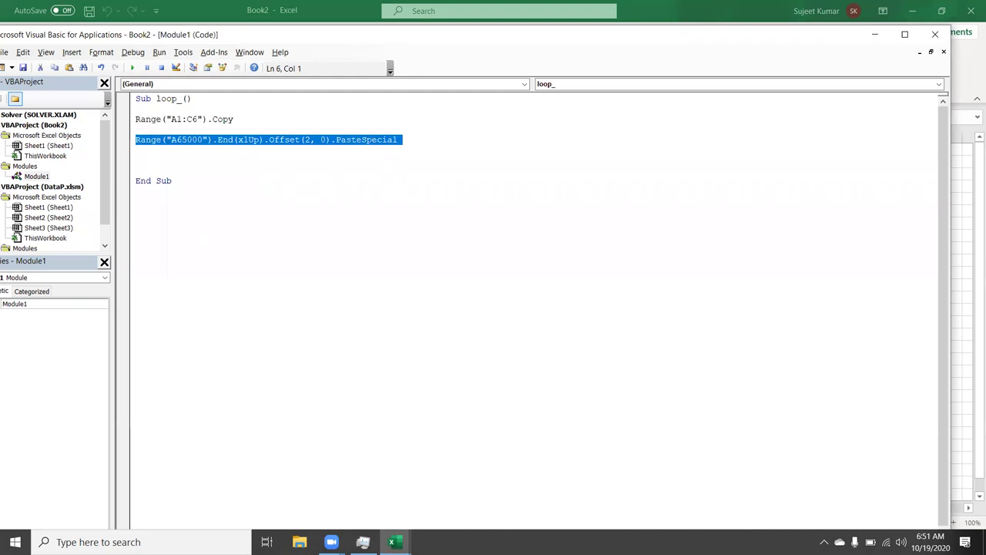
key("shift+Up")
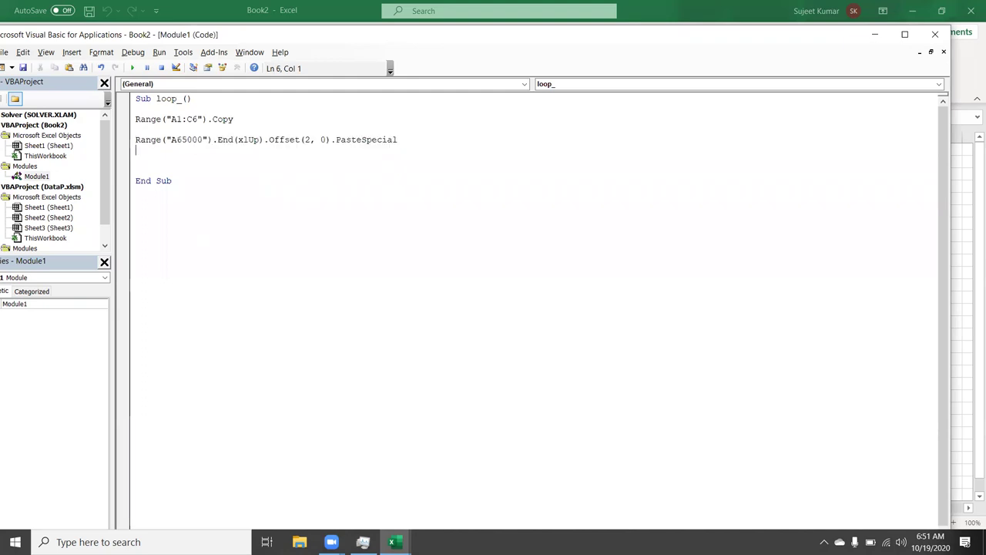
key("ctrl+v")
key("ctrl+v")
key("ctrl+v")
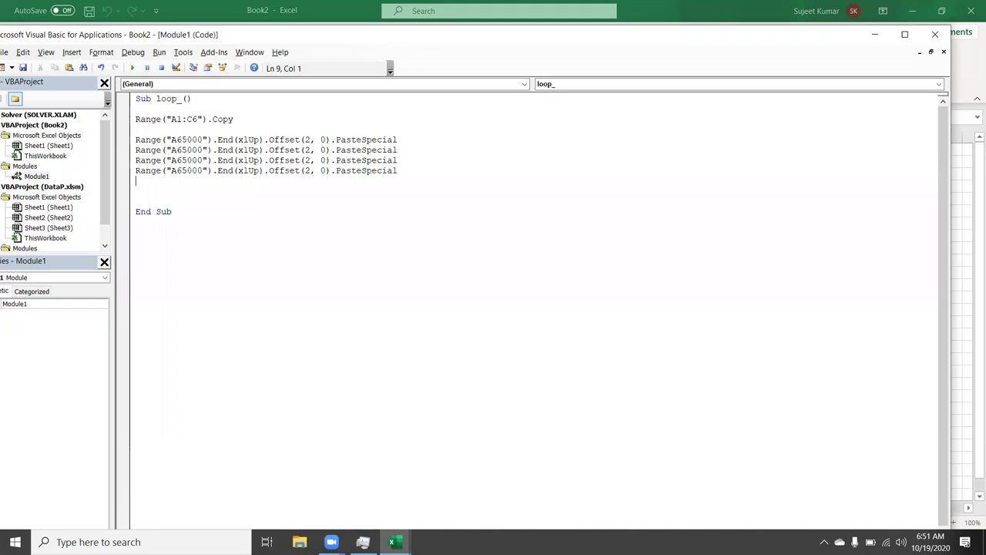
key("ctrl+v")
key("ctrl+v")
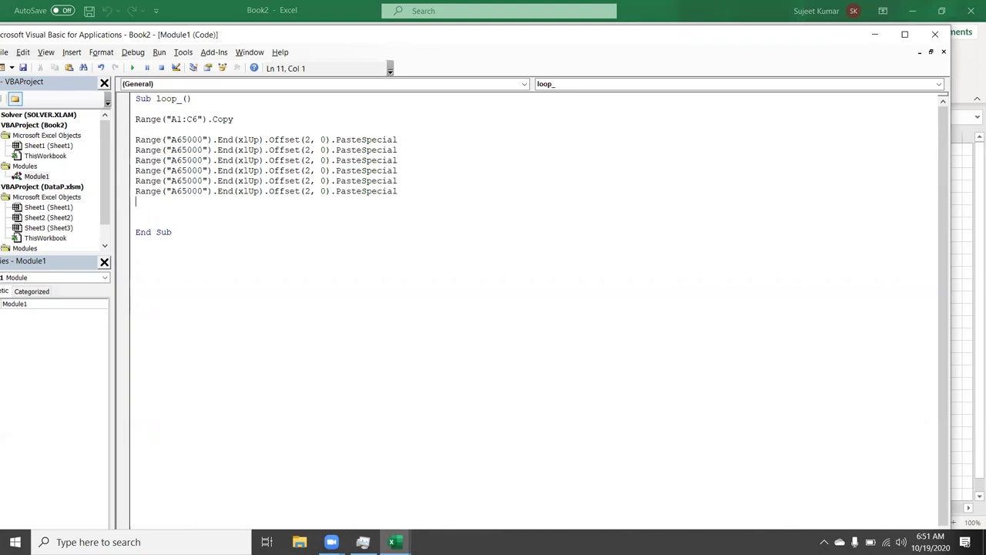
Delete the duplicated PasteSpecial lines, leaving a single paste line.
key("Up")
key("Up")
key("Up")
key("Up")
key("Up")
key("shift+Down")
key("shift+Down")
key("shift+Down")
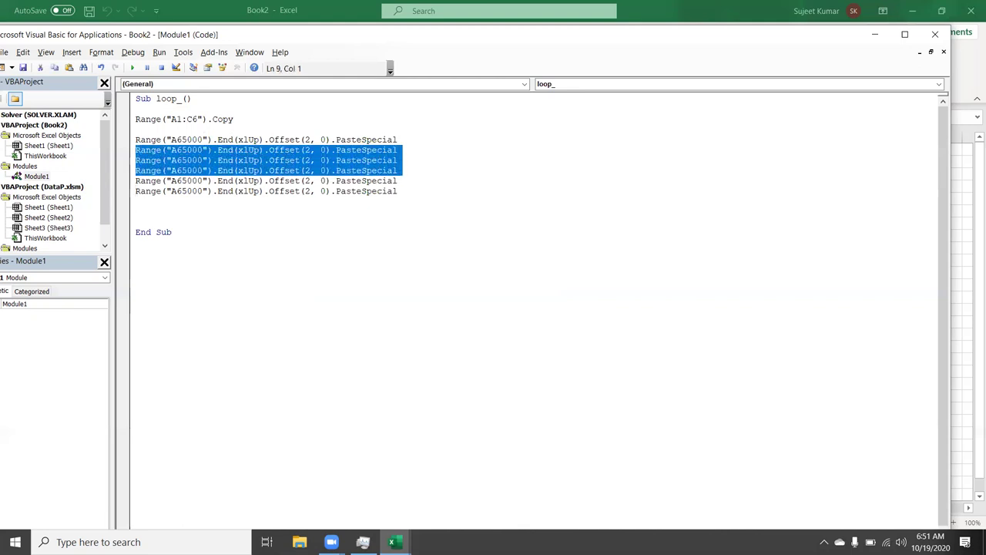
key("shift+Down")
key("shift+Down")
key("Delete")
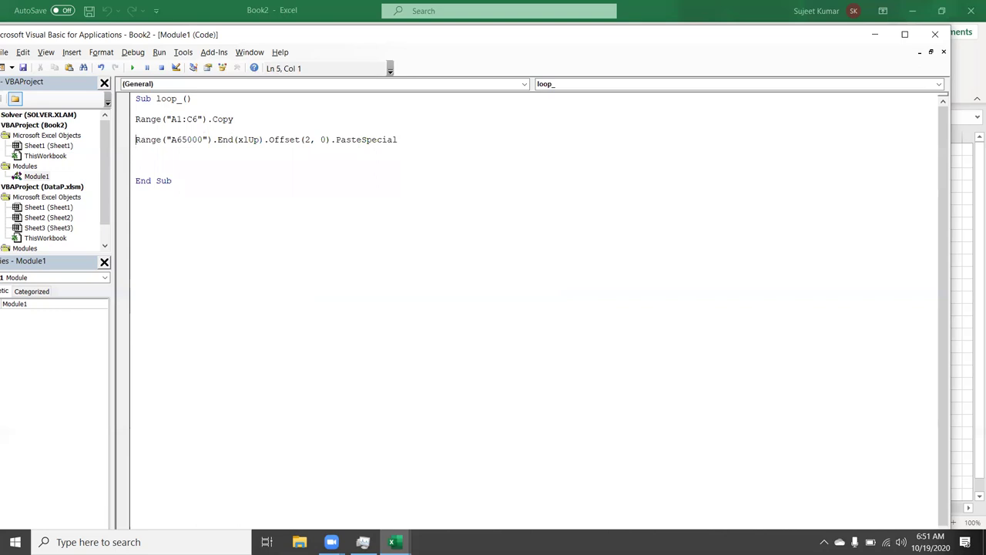
key("shift+Down")
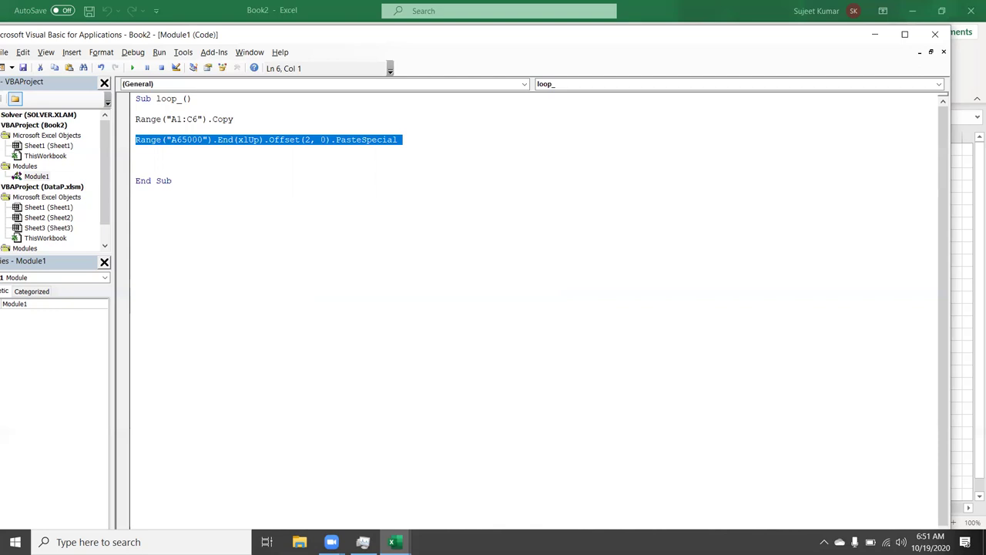
Type For i = 1 To 5 above the PasteSpecial line and Next i below it.
left_click(136, 129)
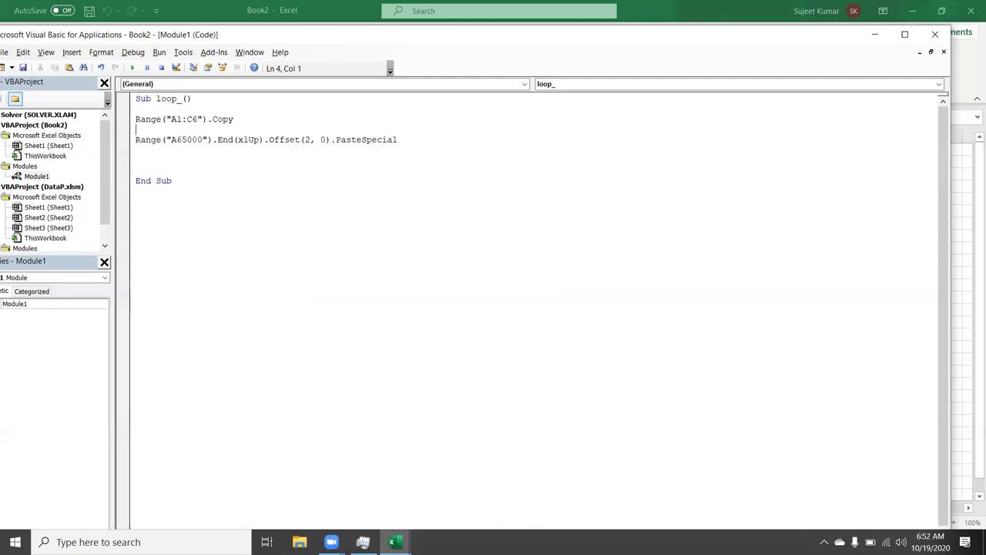
key("Return")
left_click(136, 128)
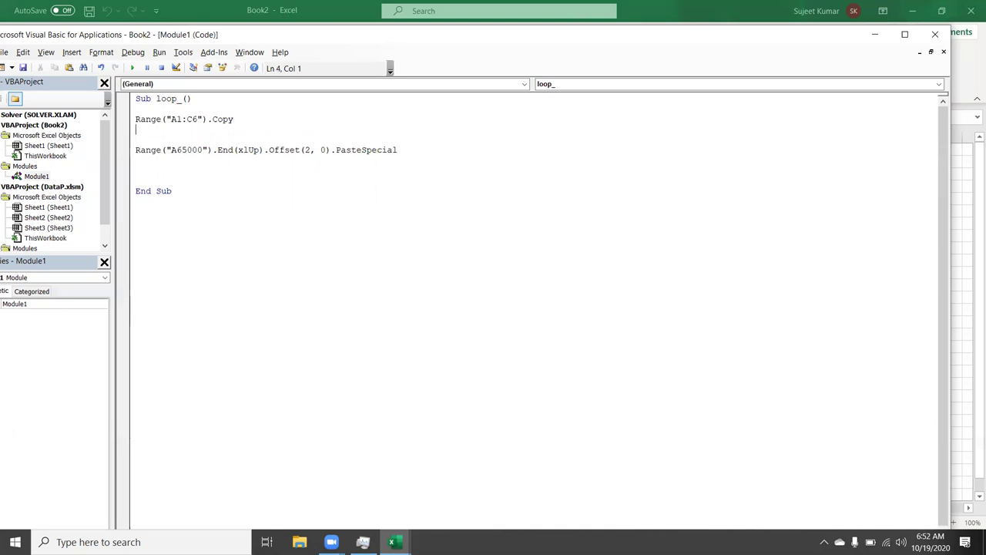
type("for")
key("BackSpace")
key("BackSpace")
key("BackSpace")
left_click(135, 140)
type("for i = 1 to 5")
key("Down")
key("Down")
type("next i")
key("Up")
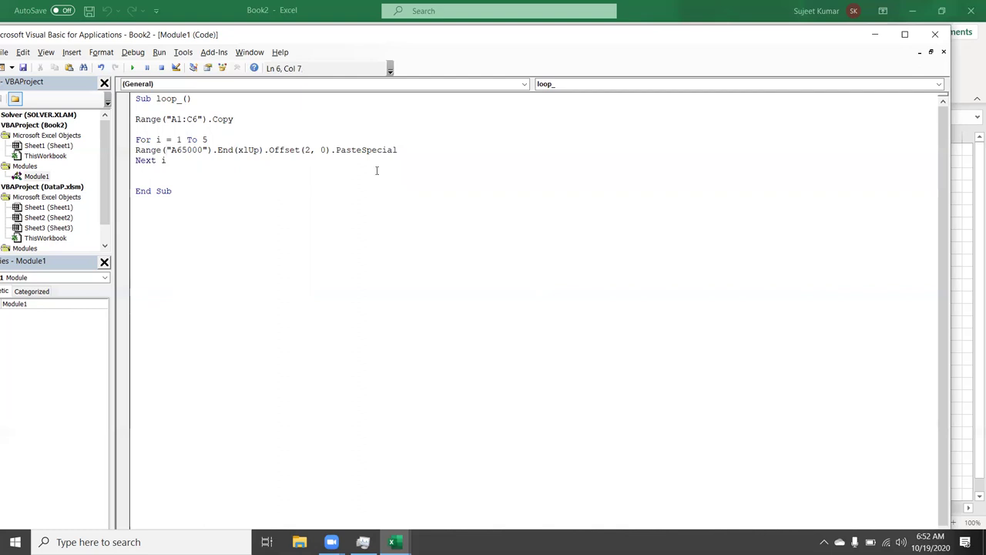
Highlight For, the counter i and Range to explain them, and retype Next's counter i.
double_click(146, 141)
double_click(158, 140)
double_click(157, 149)
key("Down")
left_click(162, 140)
left_click(165, 160)
key("BackSpace")
type("I")
key("BackSpace")
type("i")
key("Down")
key("Down")
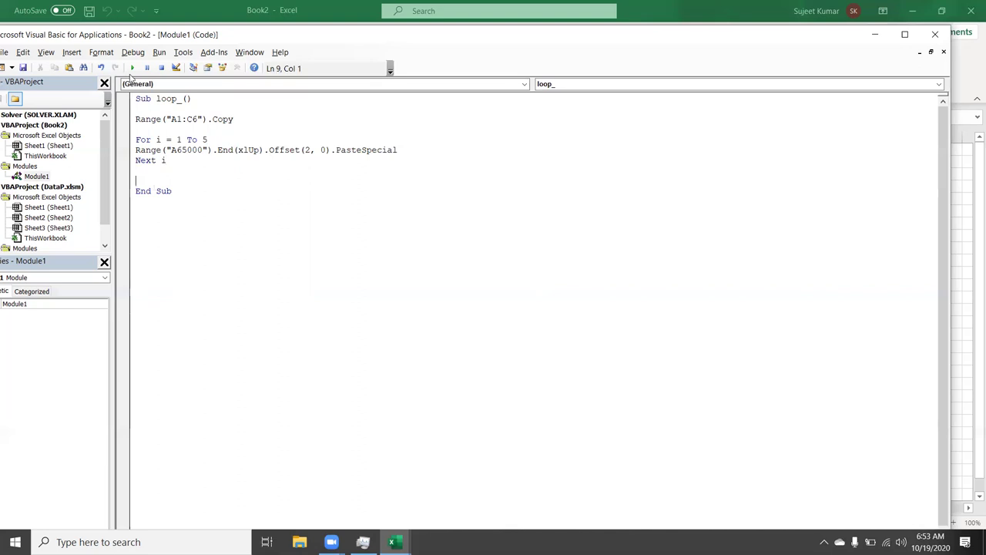
Run the looped macro and review the five new table copies down to row 48.
left_click(132, 67)
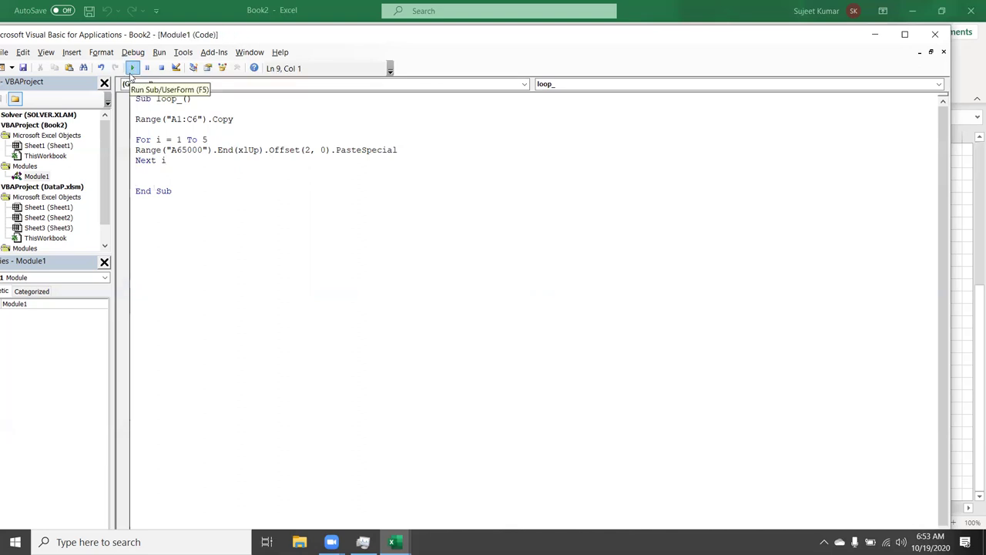
key("alt+F11")
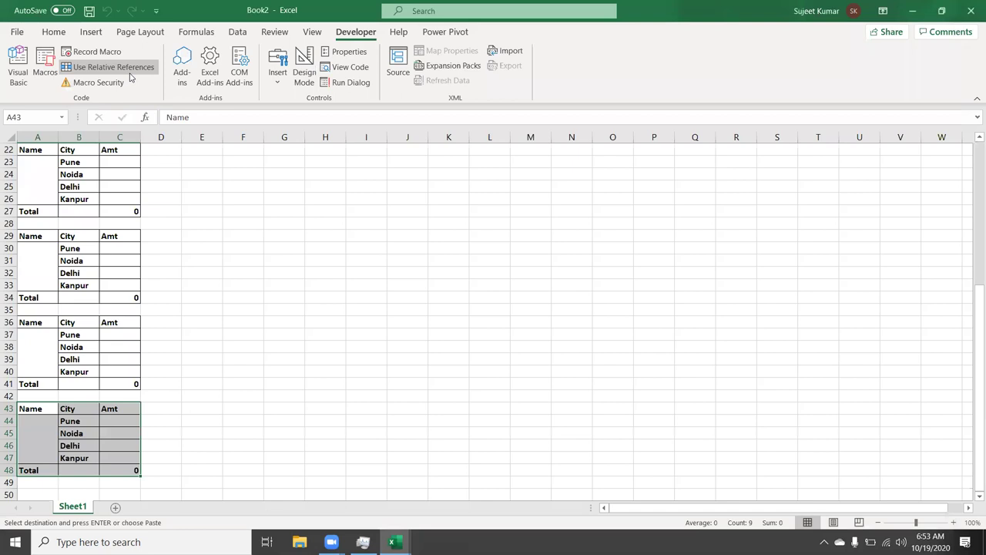
key("Down")
key("Down")
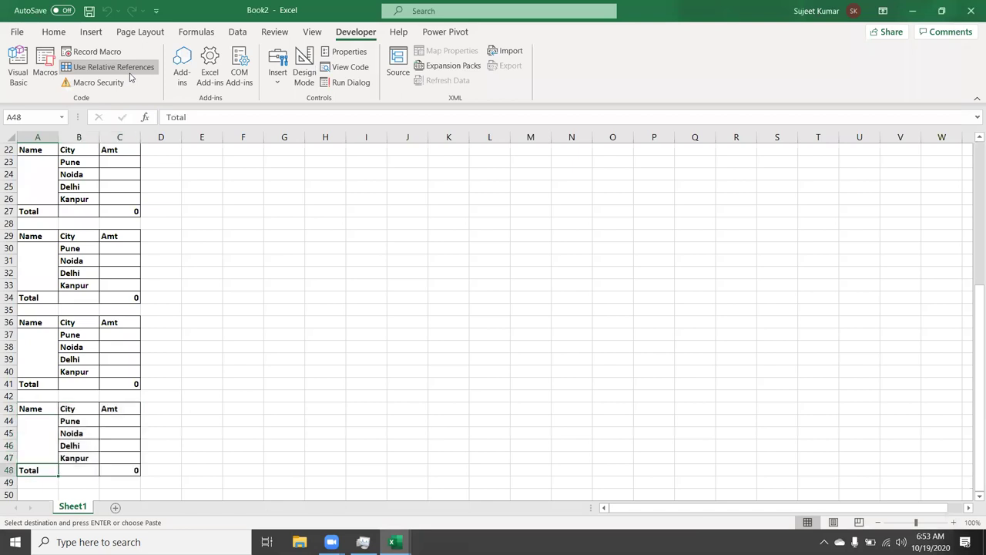
key("Up")
key("Up")
key("Right")
key("Right")
key("Right")
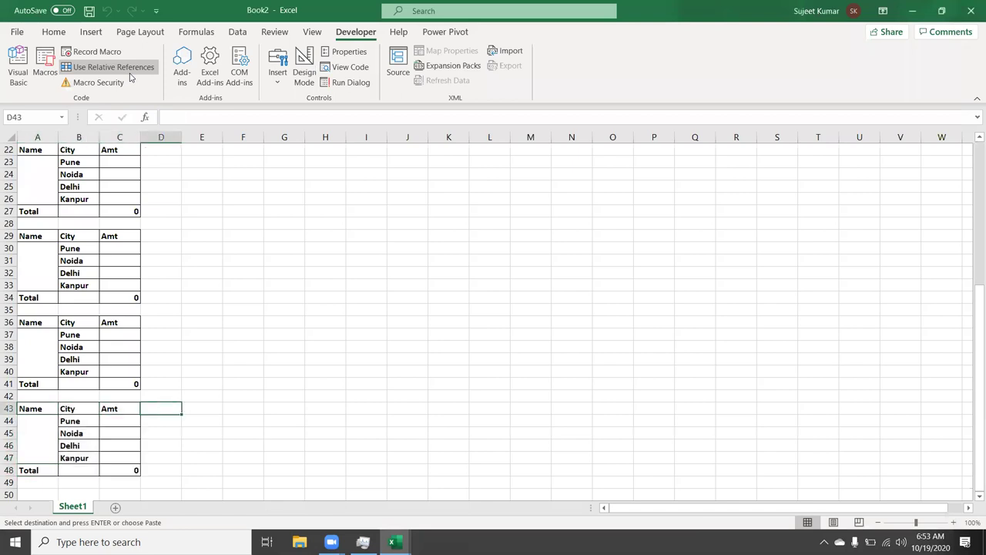
key("Right")
key("ctrl+Up")
key("Right")
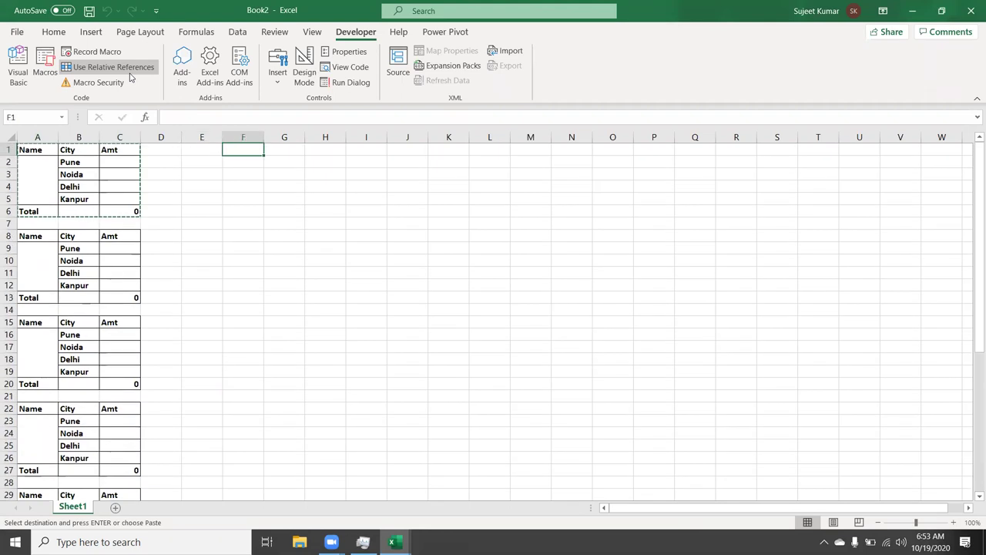
Enter the loop headings For in I2 and Do in I7.
key("Right")
key("Right")
key("Right")
key("Down")
type("For")
key("Return")
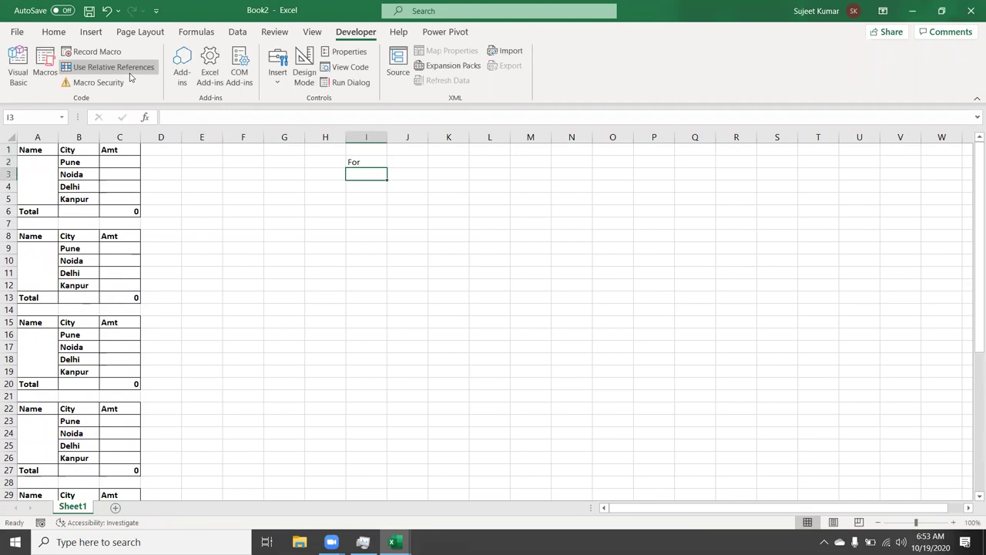
key("Down")
key("Down")
key("Down")
key("Down")
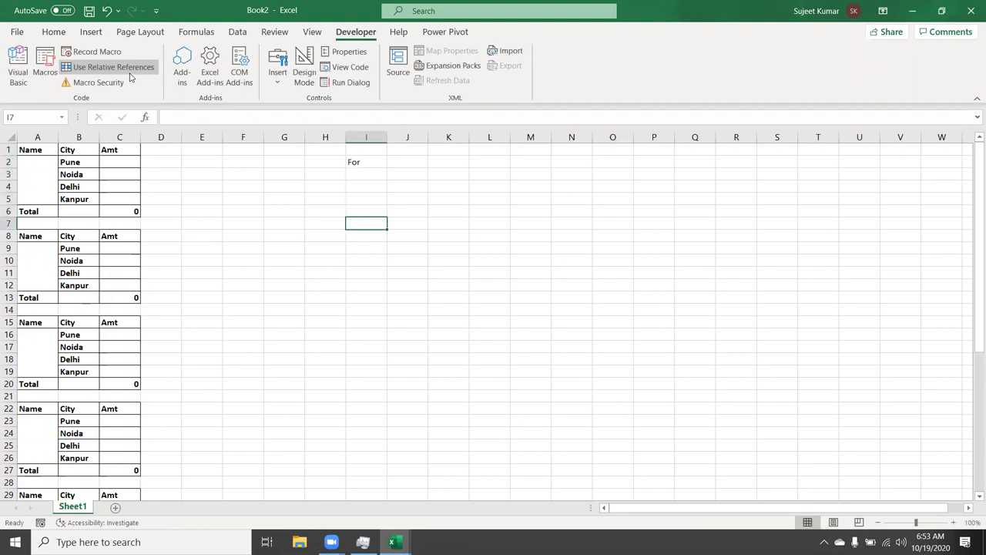
type("Do")
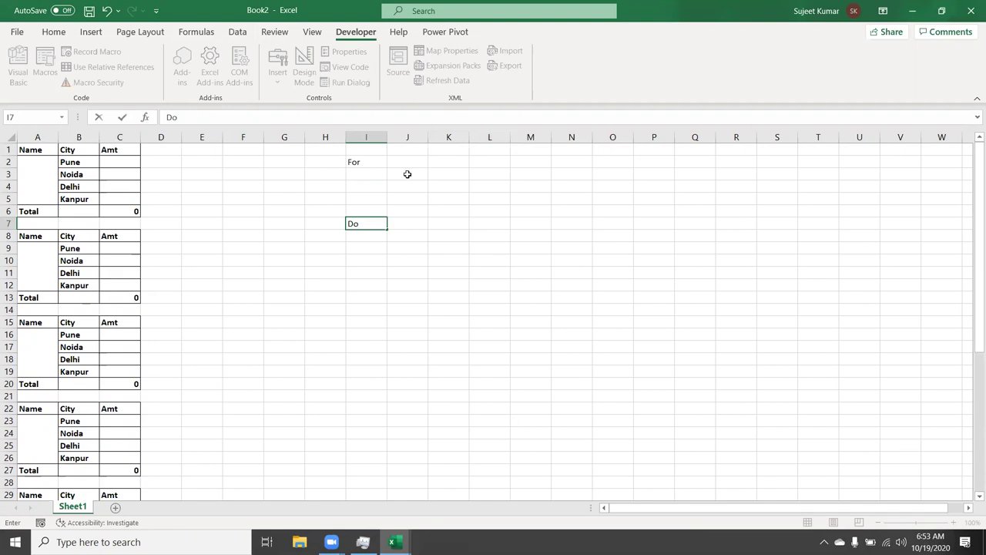
left_click(408, 174)
Note Val. Start to End in J3 and Each in J4 under For.
type("I 10")
key("BackSpace")
key("BackSpace")
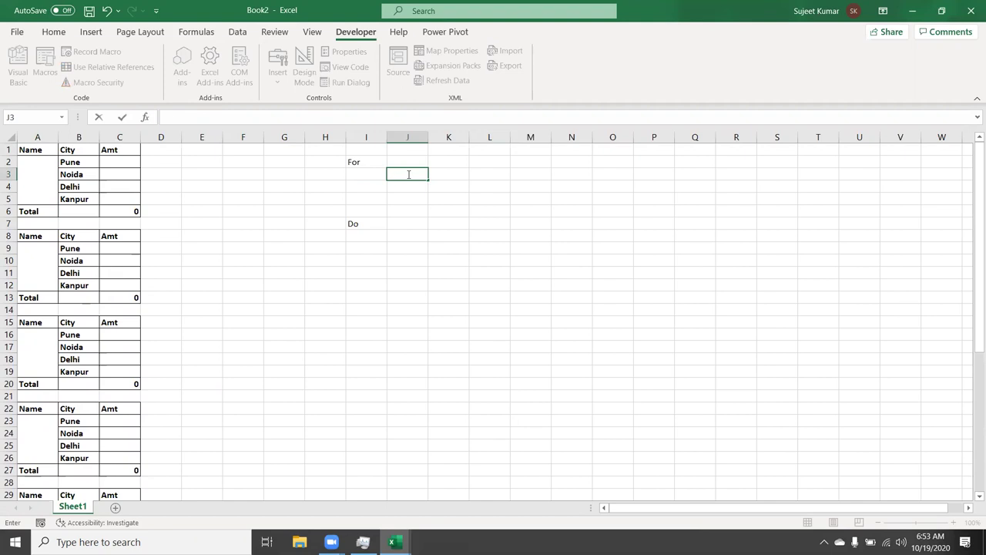
type("Val")
type(". S")
type("tart to")
key("BackSpace")
type("o End")
key("Return")
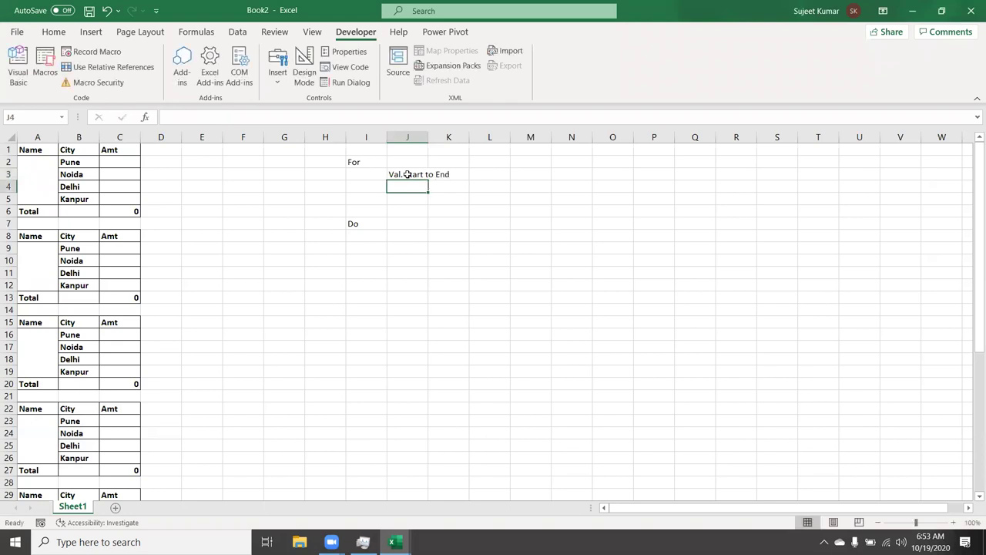
type("Each")
key("Return")
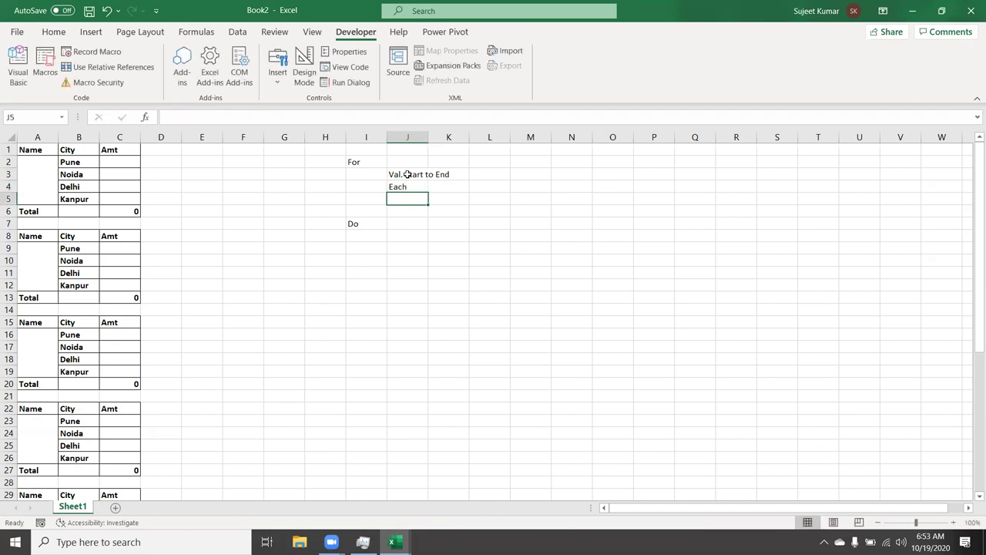
Add While in J8 and Until in J9 beside Do.
left_click_drag(539, 154, 726, 273)
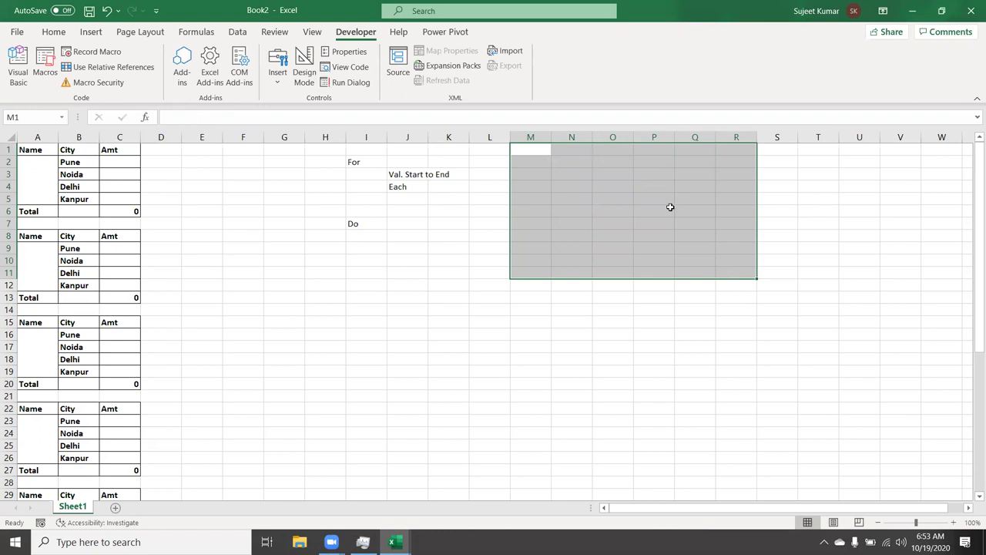
left_click(416, 185)
left_click(398, 237)
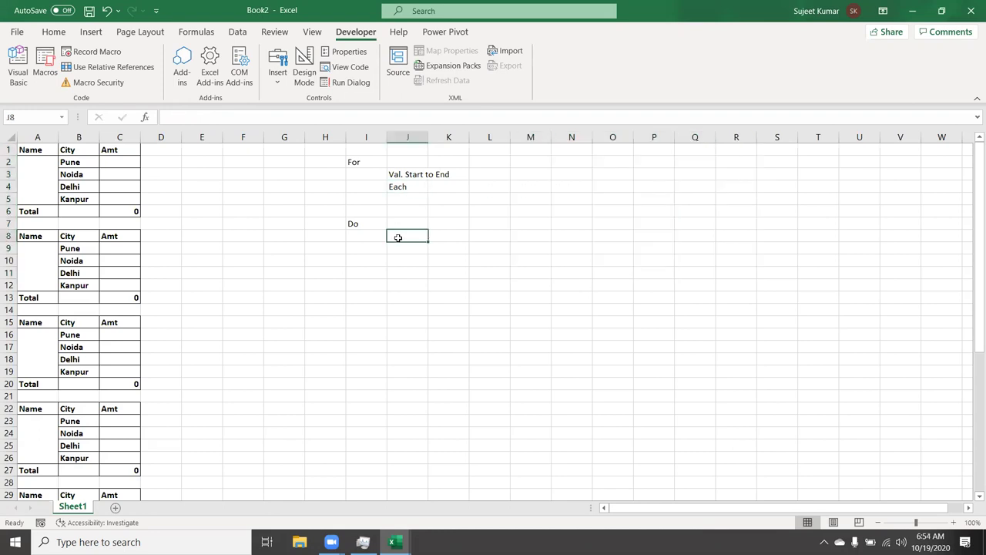
type("While")
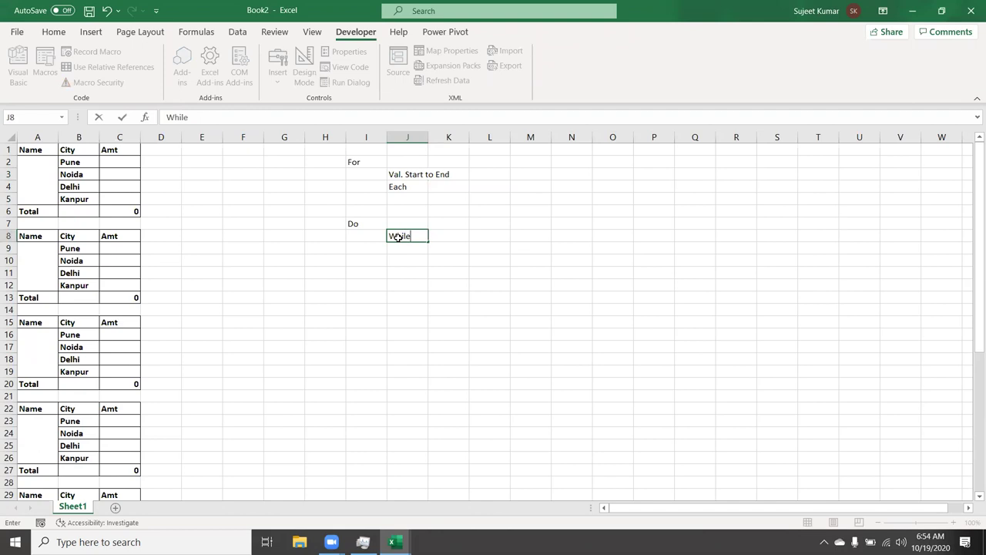
key("Return")
type("Until")
Commit Until in J9 and review the For and Do loop notes in I2:J9.
left_click(411, 220)
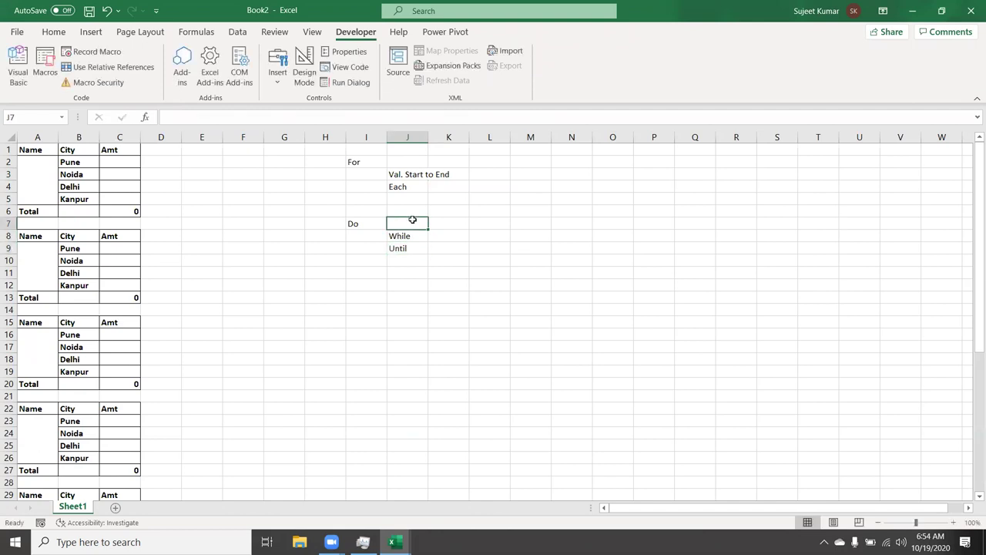
left_click_drag(367, 163, 398, 182)
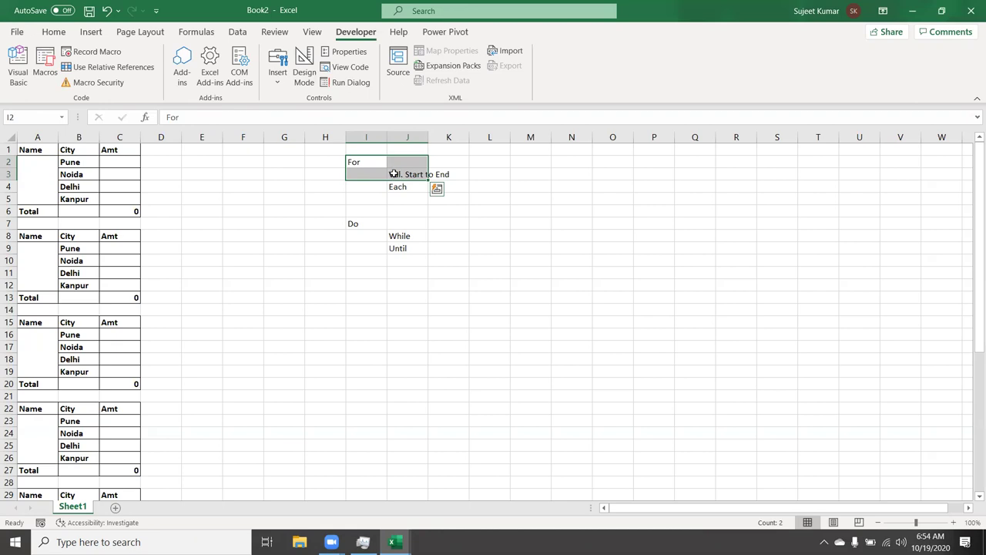
left_click(393, 174)
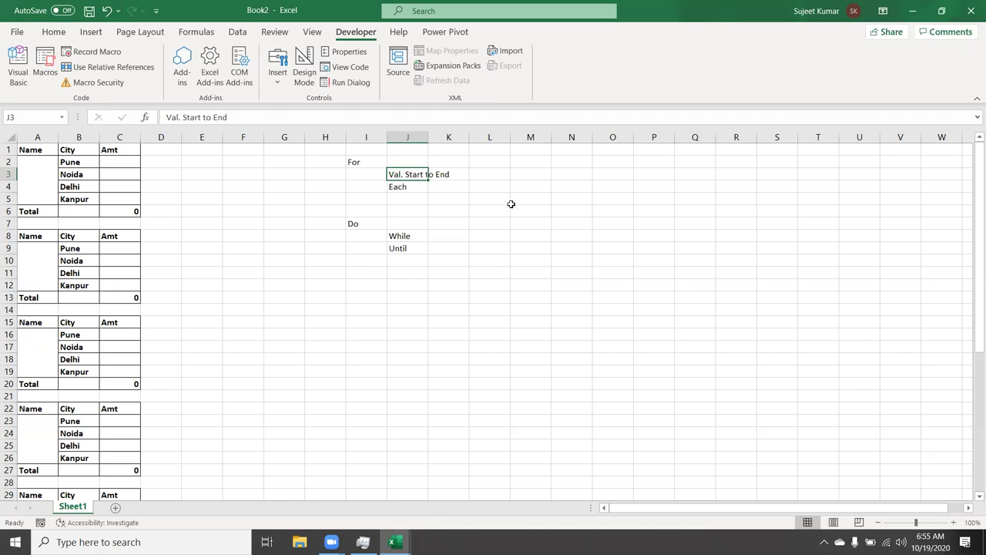
left_click(411, 235)
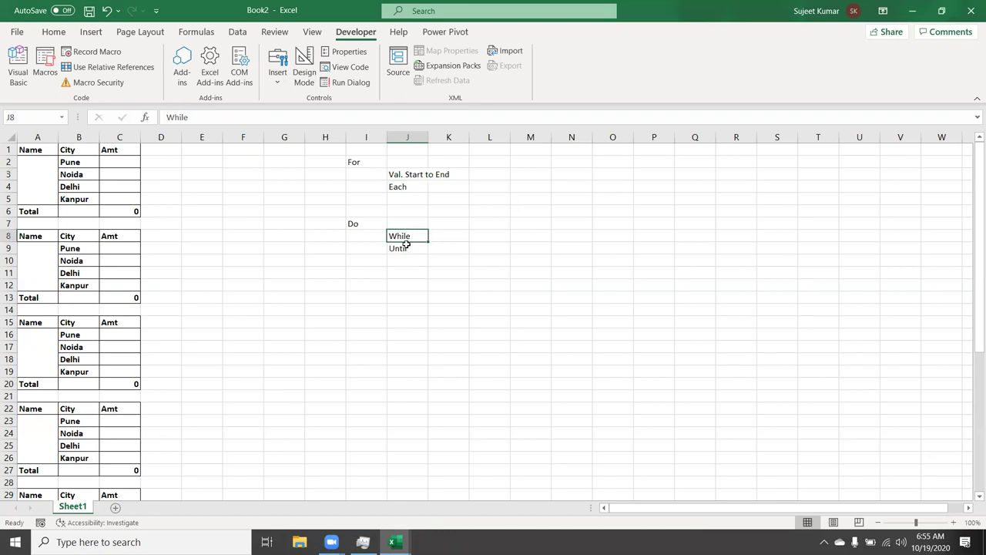
left_click(405, 248)
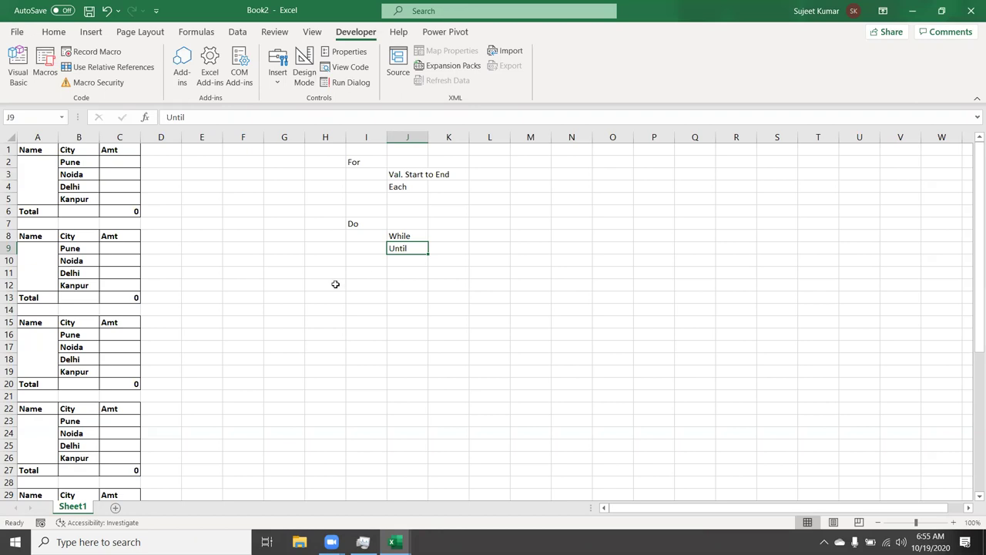
left_click(305, 328, "shift")
left_click(407, 226)
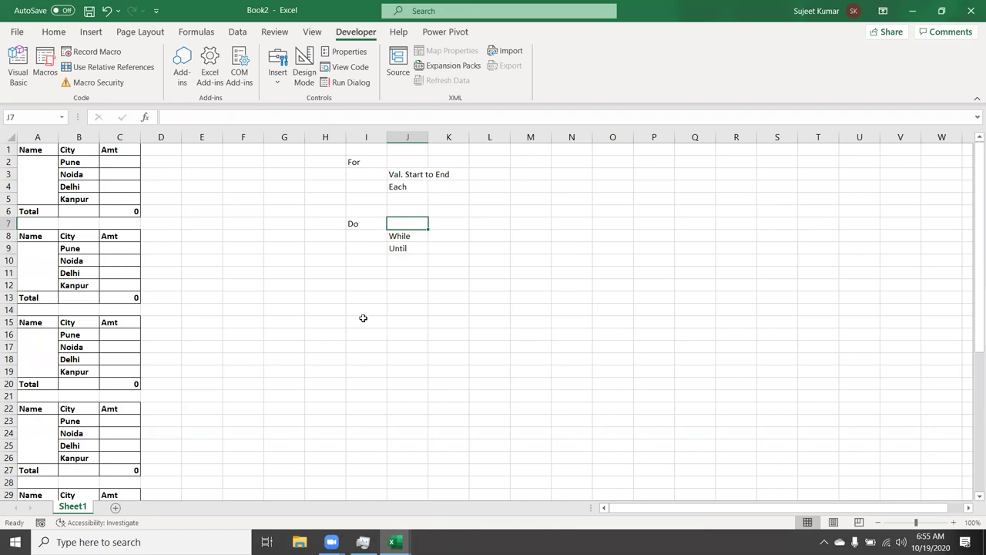
left_click(363, 541)
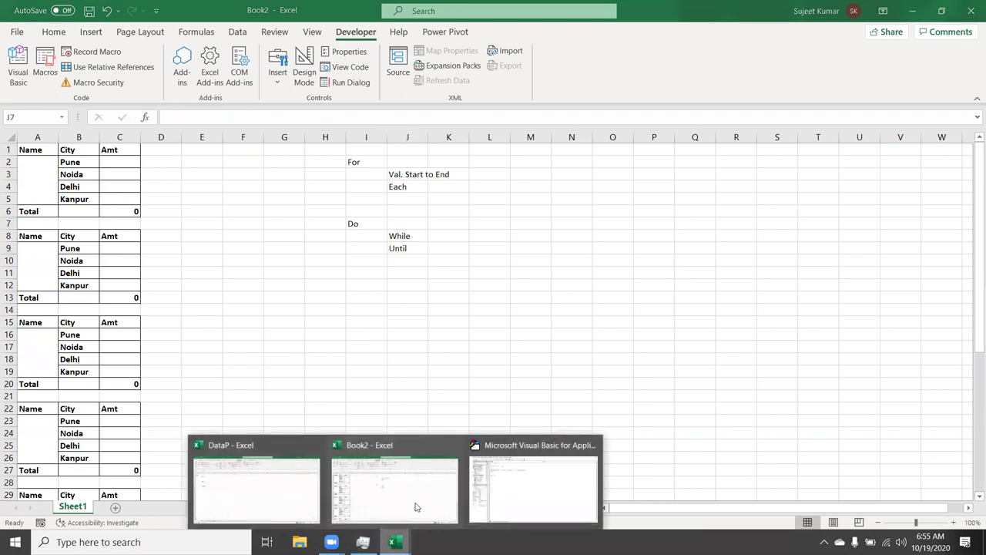
Add a new worksheet, then start Sub loop_2 with a For i = 1 To 100 … Next i loop.
left_click(115, 507)
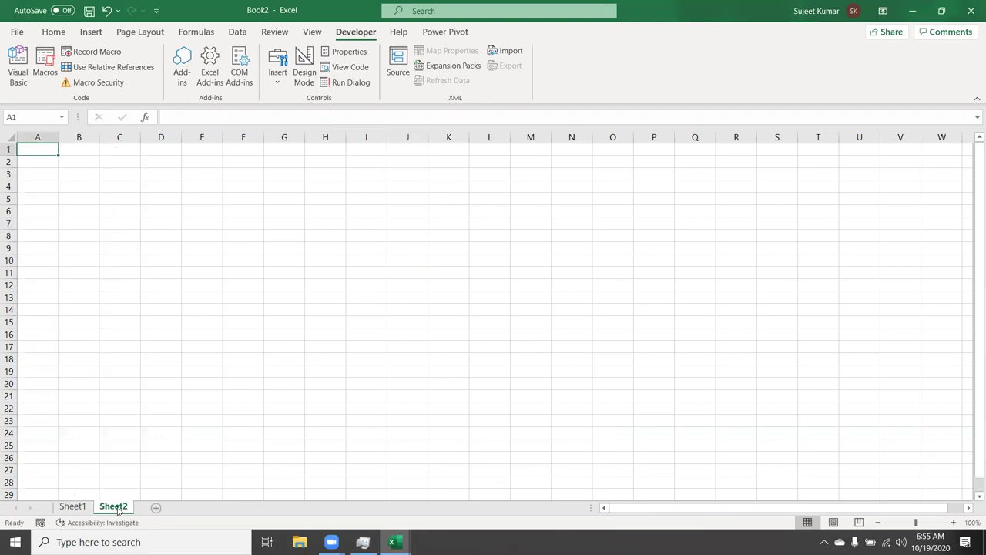
key("alt+Tab")
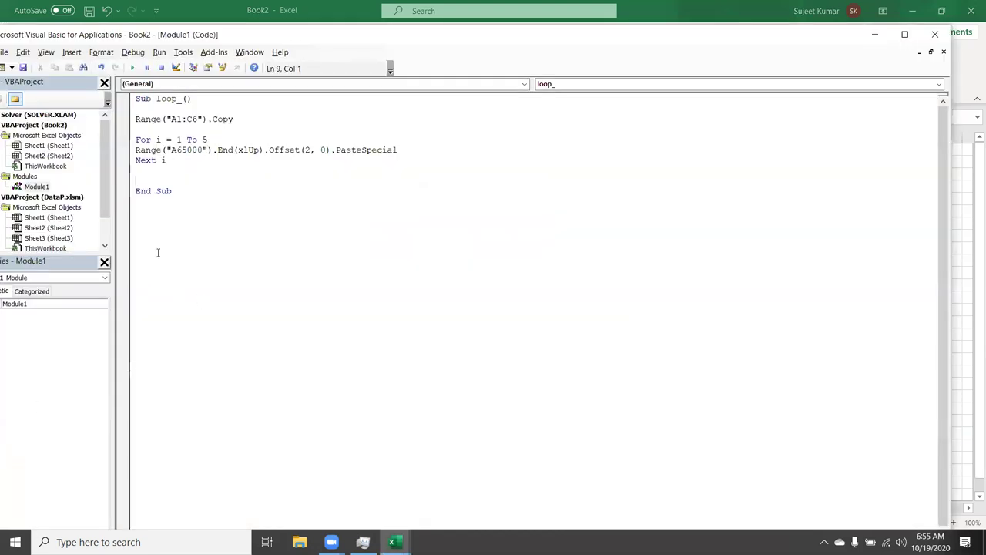
left_click(148, 217)
key("Return")
type("Ca")
key("BackSpace")
key("BackSpace")
type("sub loop_2()")
key("Return")
key("Return")
key("Return")
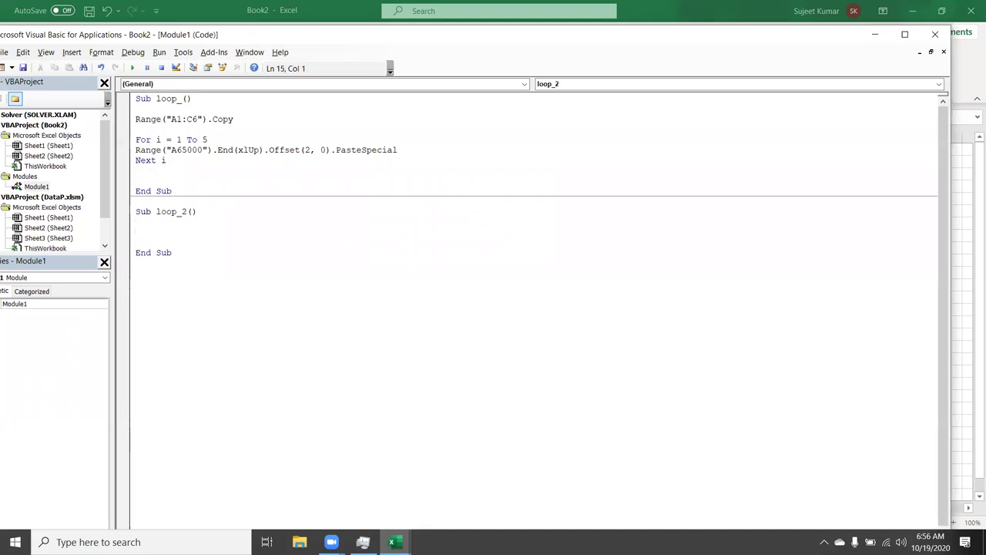
type("for ")
type("i = 1 to100")
key("Return")
key("Return")
Declare Dim r As Long in loop_2 and add r = r + 1 inside the loop.
key("Return")
type("next ")
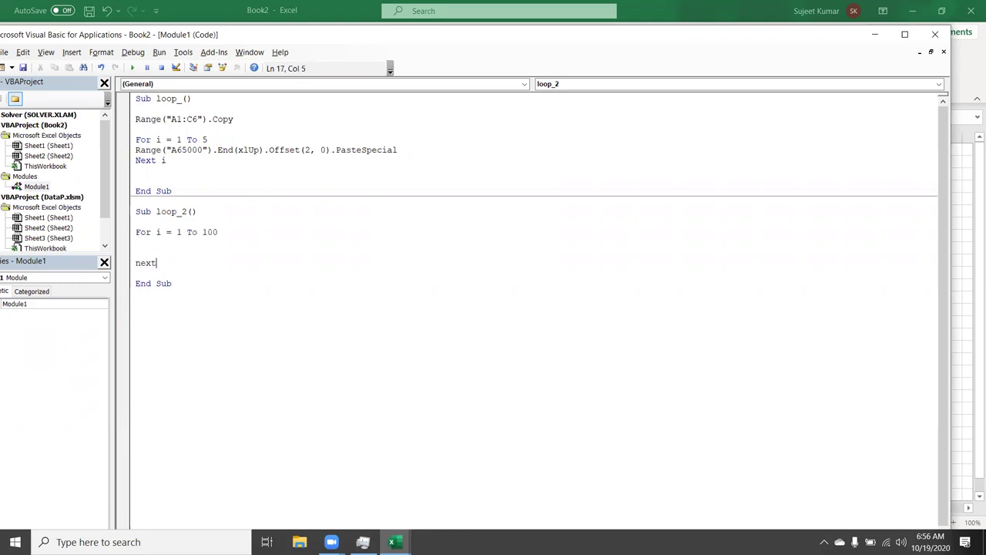
type("i")
left_click(136, 252)
key("Return")
key("Up")
key("Up")
key("Up")
key("Up")
key("Return")
type("dim r")
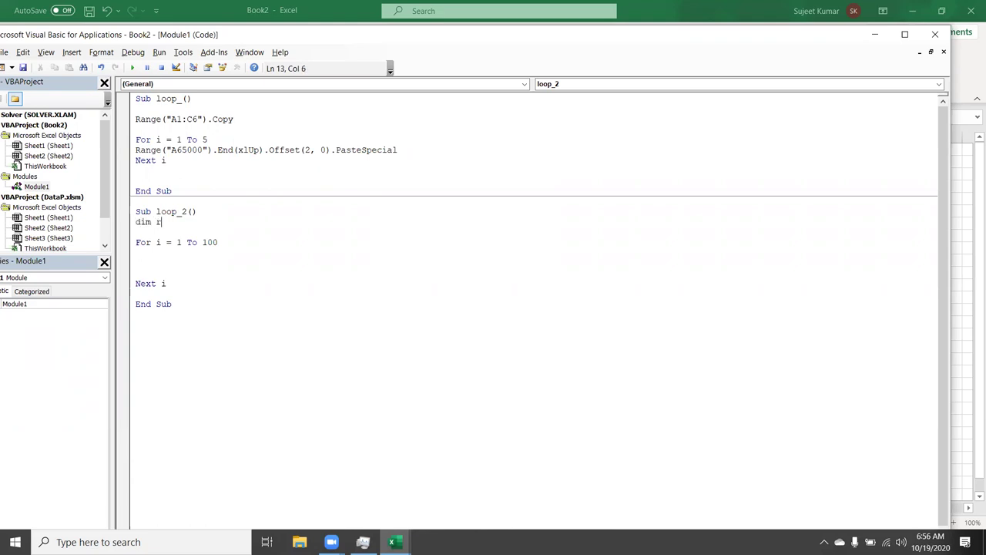
type(" as lon")
key("Tab")
key("Down")
key("Down")
key("Down")
type("r=")
type("r+1")
Add the loop line Range("A" & r).Value = r to write r into column A.
key("Return")
key("Return")
type("range")
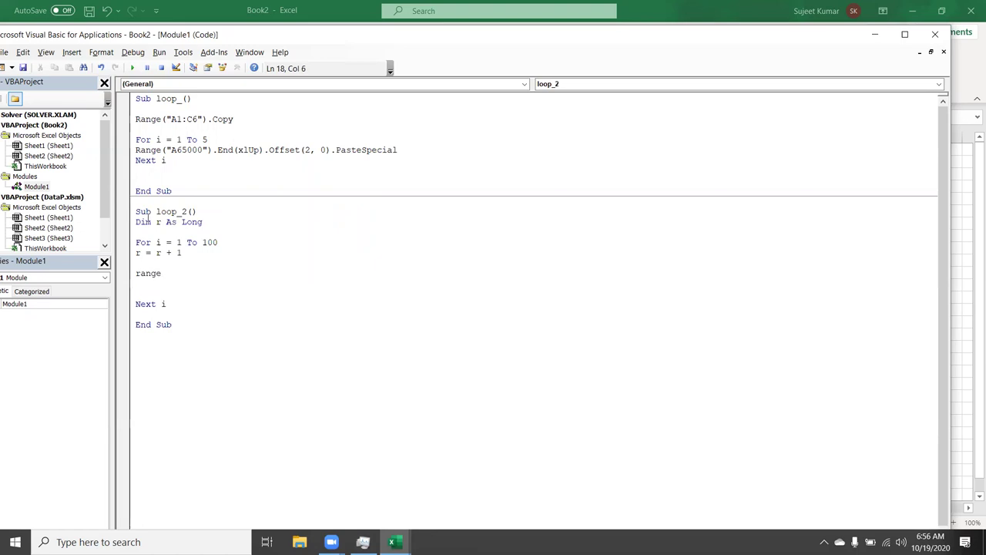
type("(\"A\" & i)")
type(".")
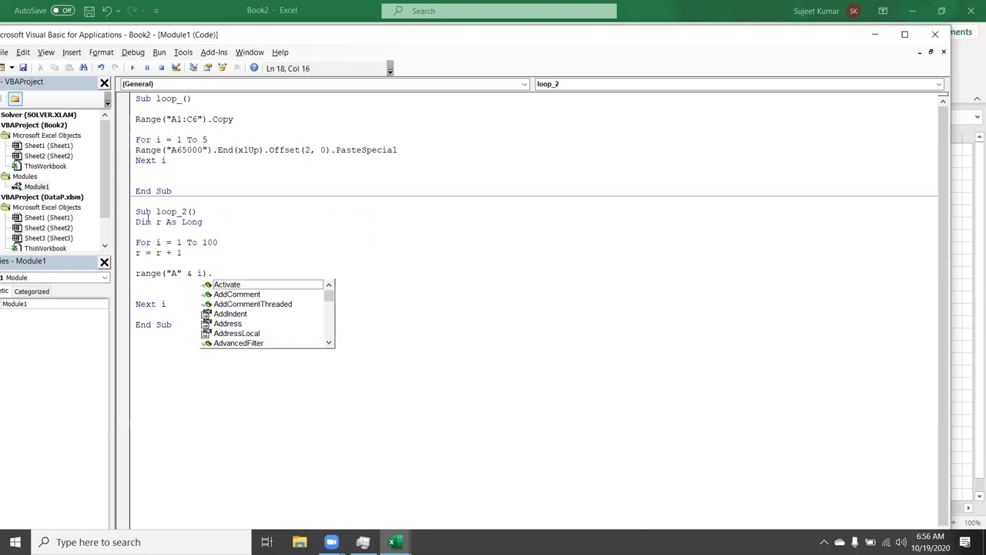
key("BackSpace")
key("BackSpace")
key("BackSpace")
type("r")
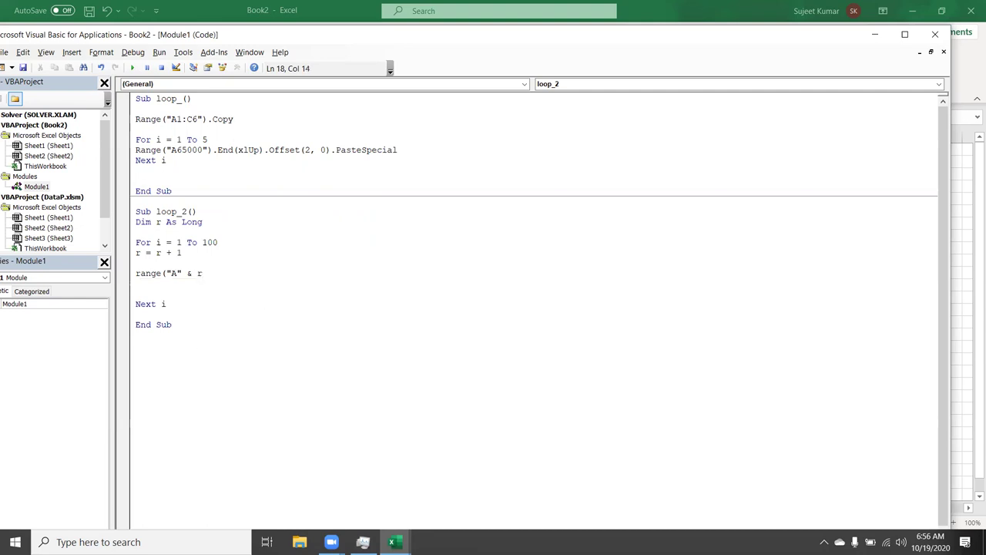
type(")")
type(".v")
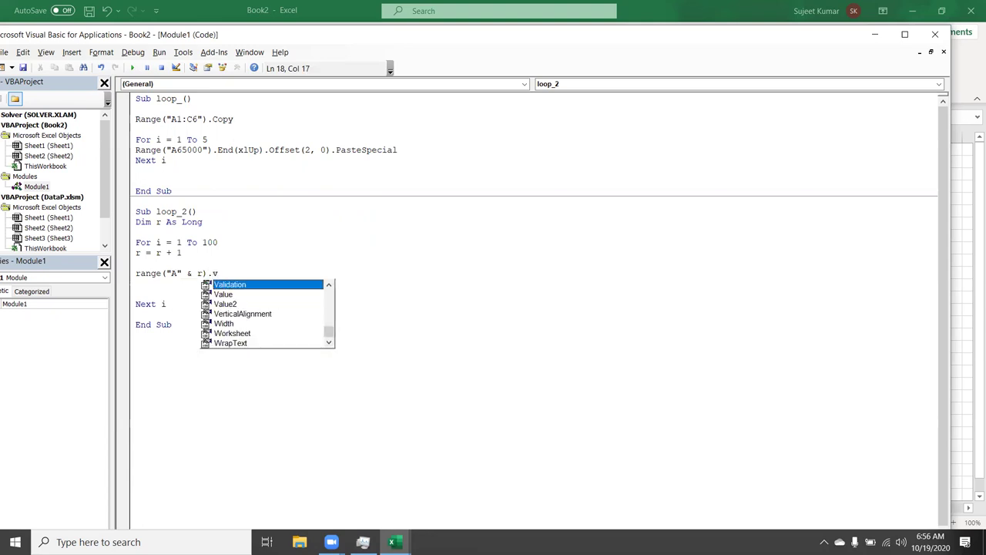
key("Down")
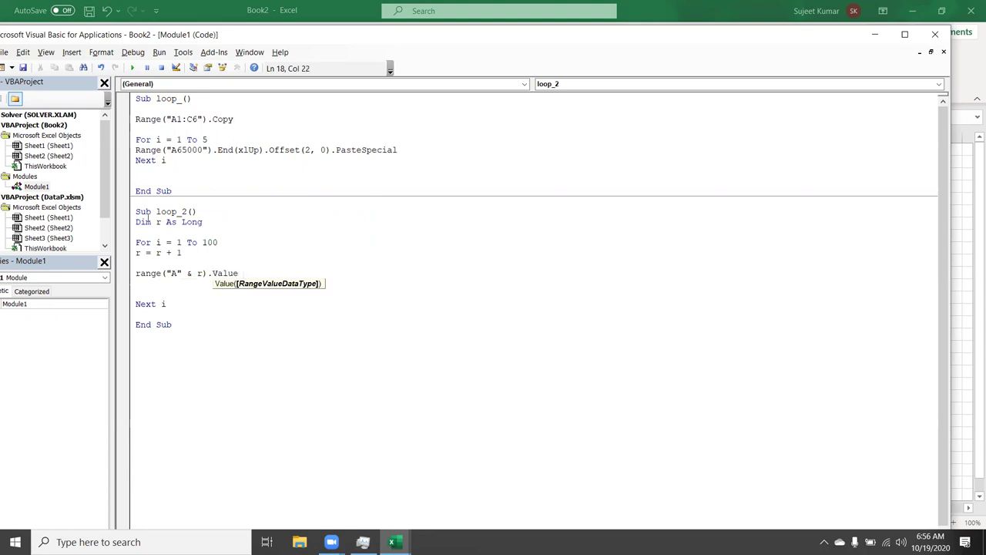
type("= ")
type("r")
key("Return")
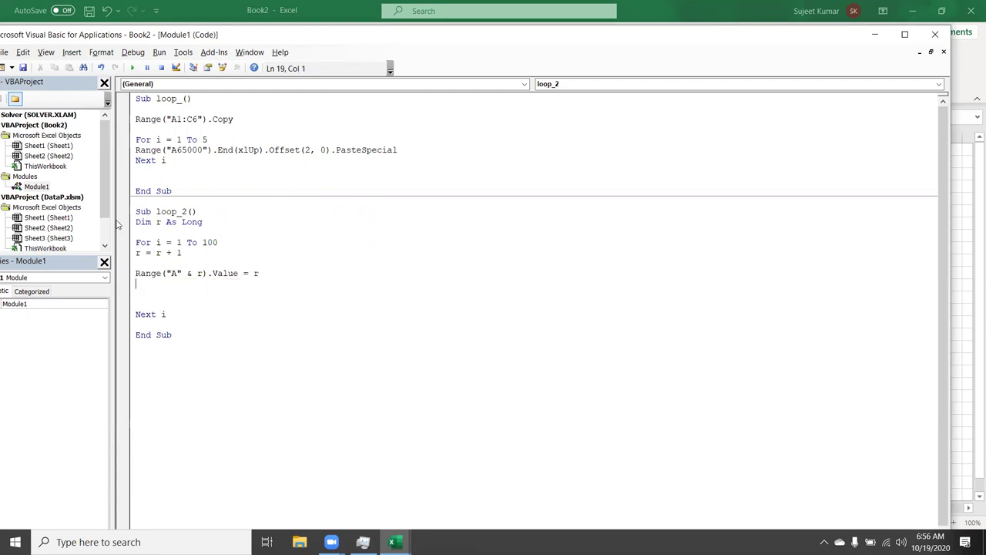
Remove the blank line above the Range line and add one above r = r + 1.
left_click(139, 260)
key("Delete")
key("Up")
key("Return")
left_click(136, 242)
type("0")
key("BackSpace")
Highlight the loop body lines, the Dim r As Long line, and r = r + 1 to explain them.
key("Down")
key("Down")
key("shift+Down")
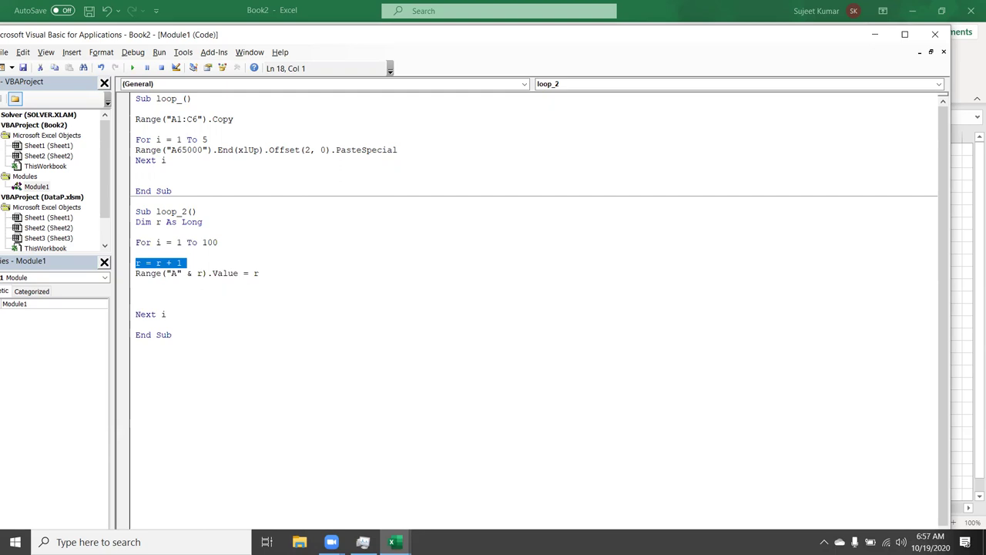
key("shift+Down")
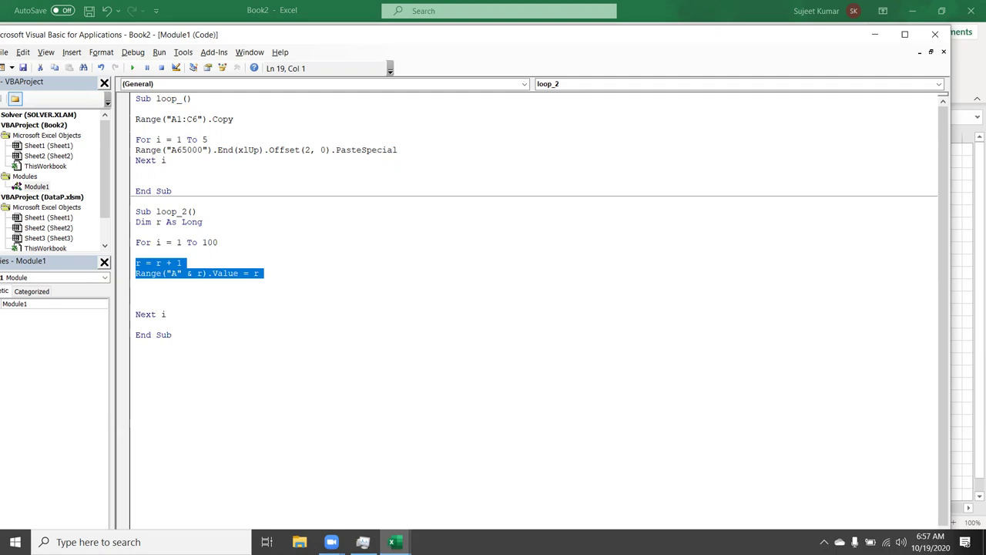
key("Up")
key("Up")
key("Up")
key("Up")
key("Up")
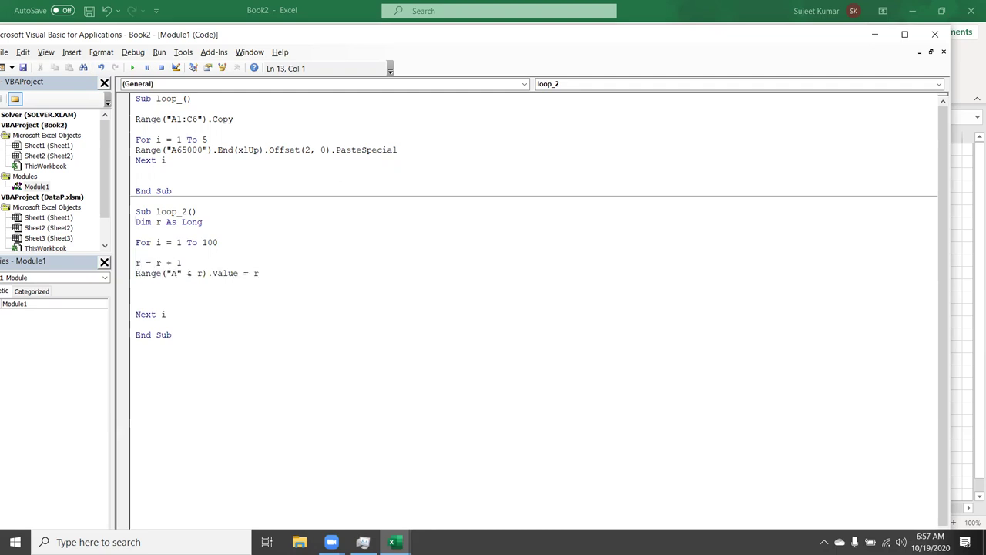
key("shift+Down")
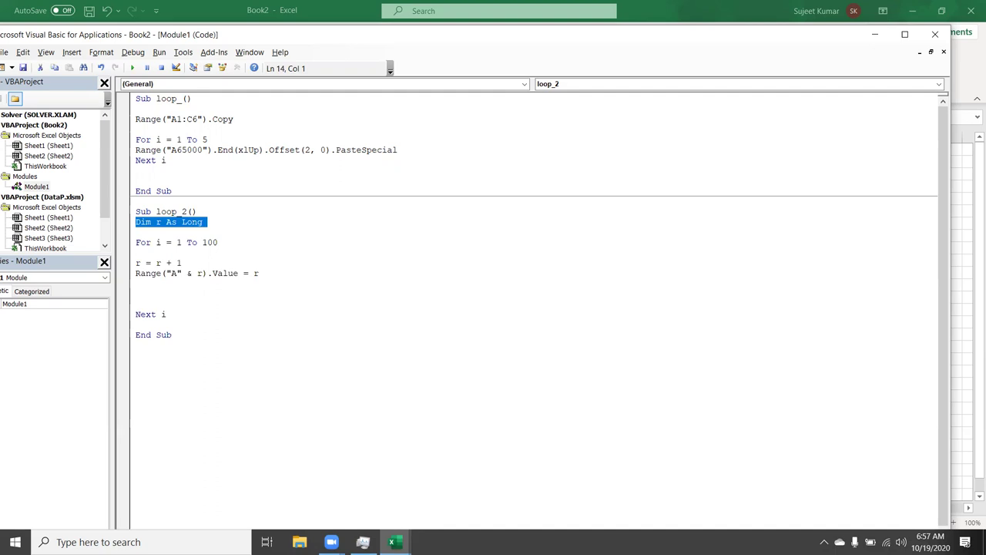
key("Down")
key("Down")
key("Down")
key("shift+Down")
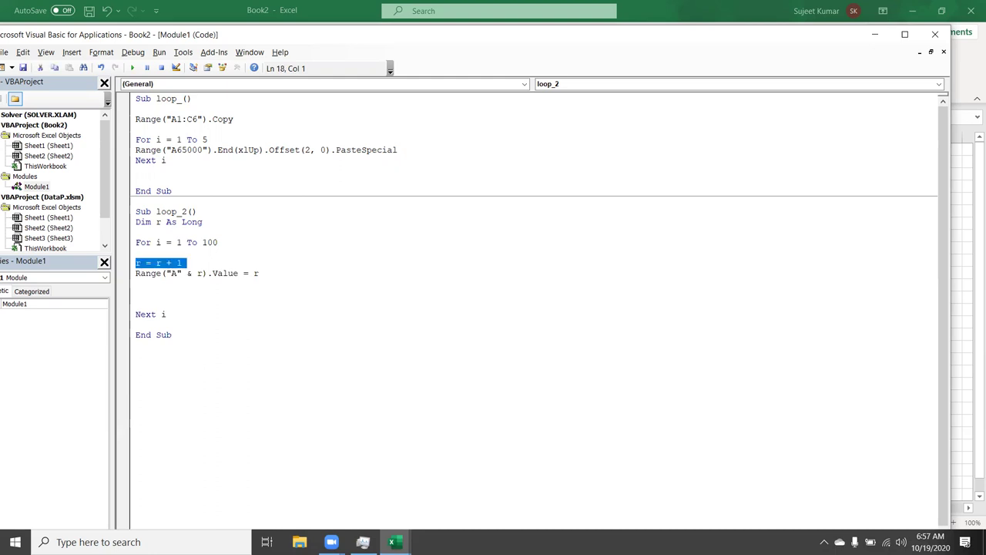
key("Up")
key("Up")
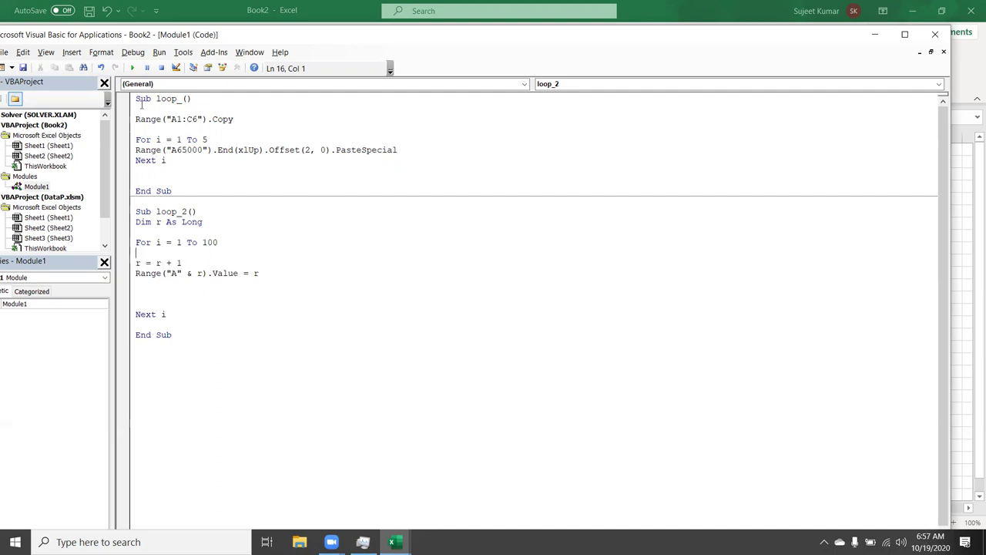
Start loop_2 with Debug > Step Into and step until 1 is written into A1.
left_click(132, 53)
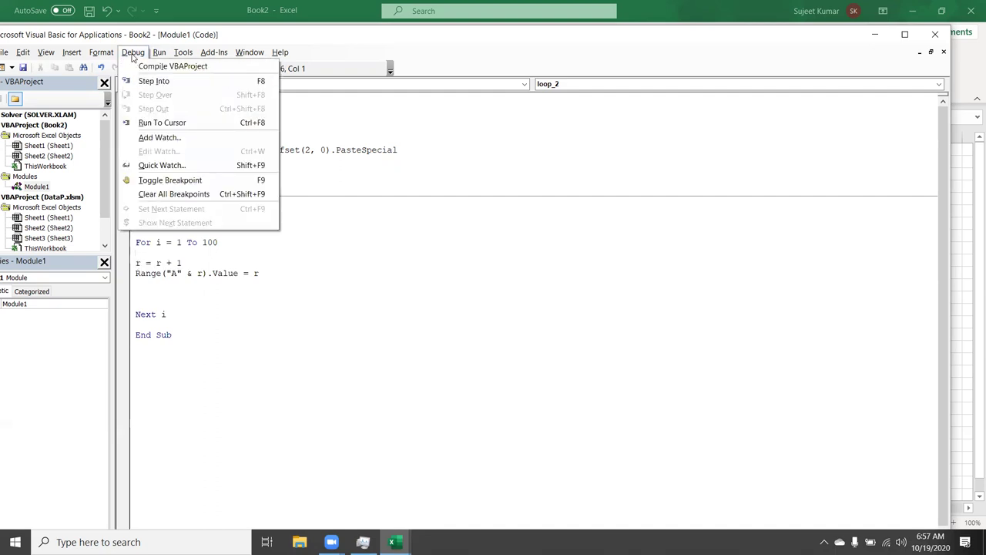
left_click(149, 81)
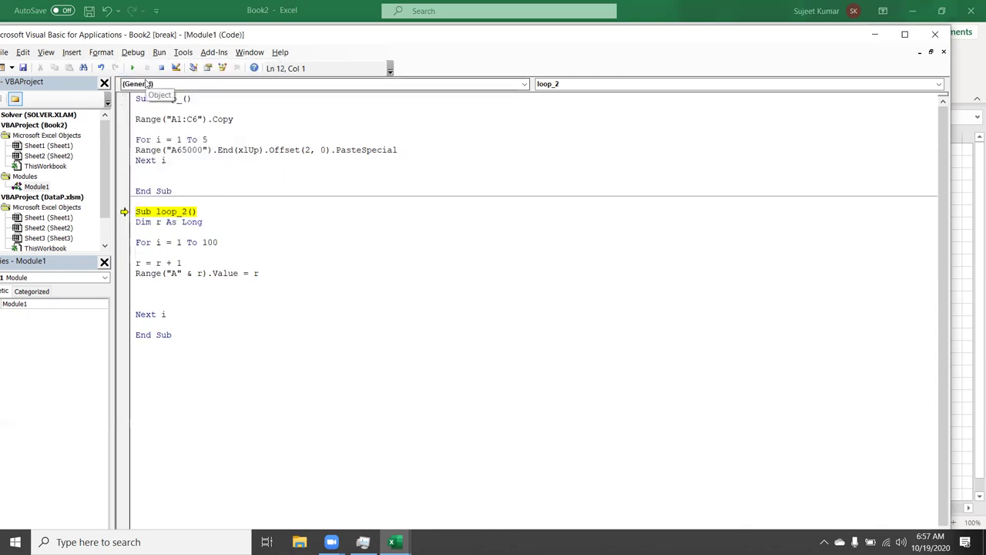
key("F8")
key("F8")
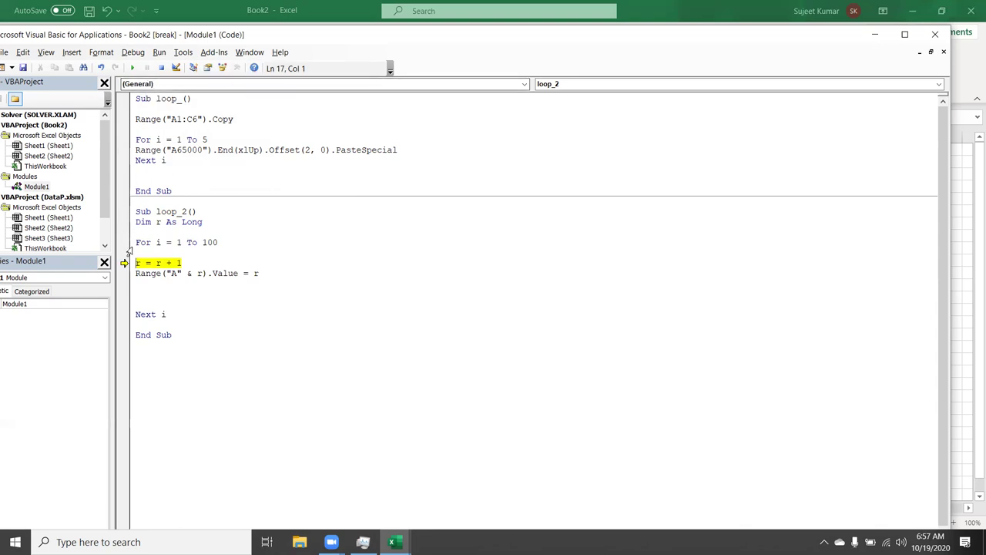
mouse_move(139, 263)
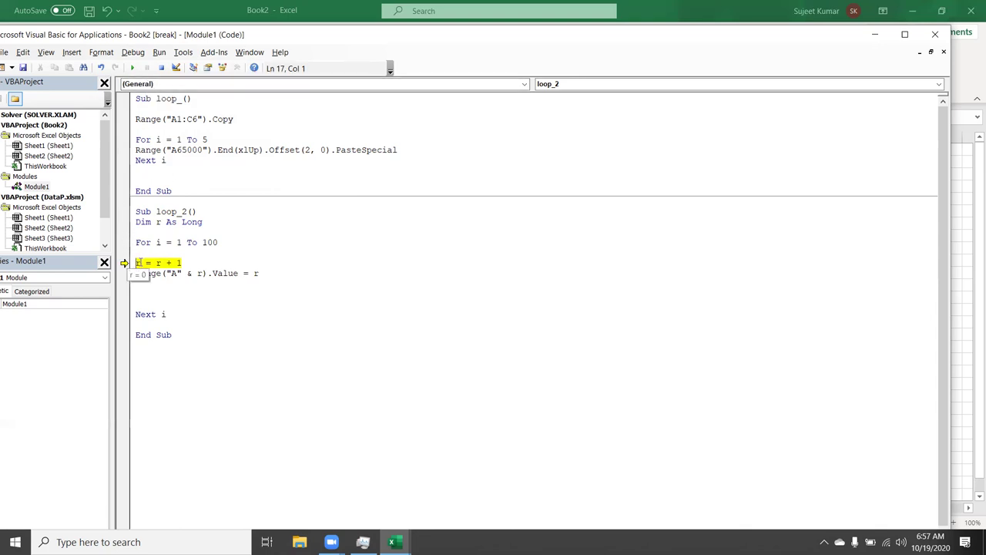
key("F8")
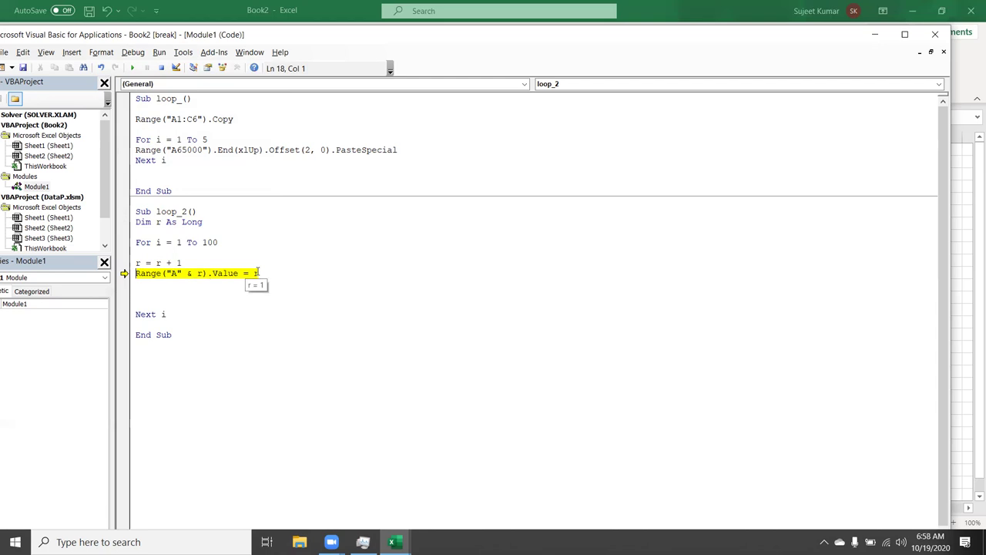
key("F8")
Check A1 on Sheet2, then keep stepping loop_2 until i reaches 8.
key("alt+F11")
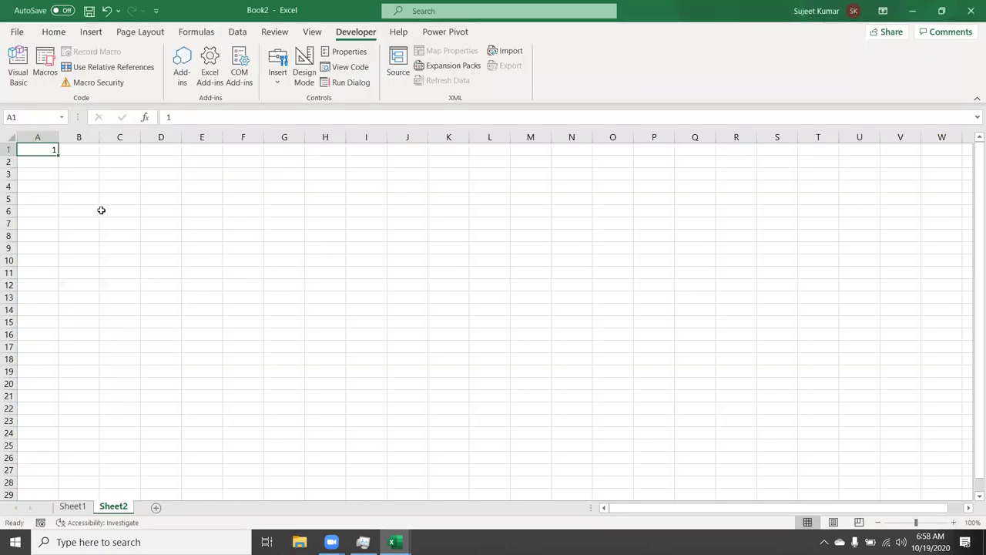
key("alt+Tab")
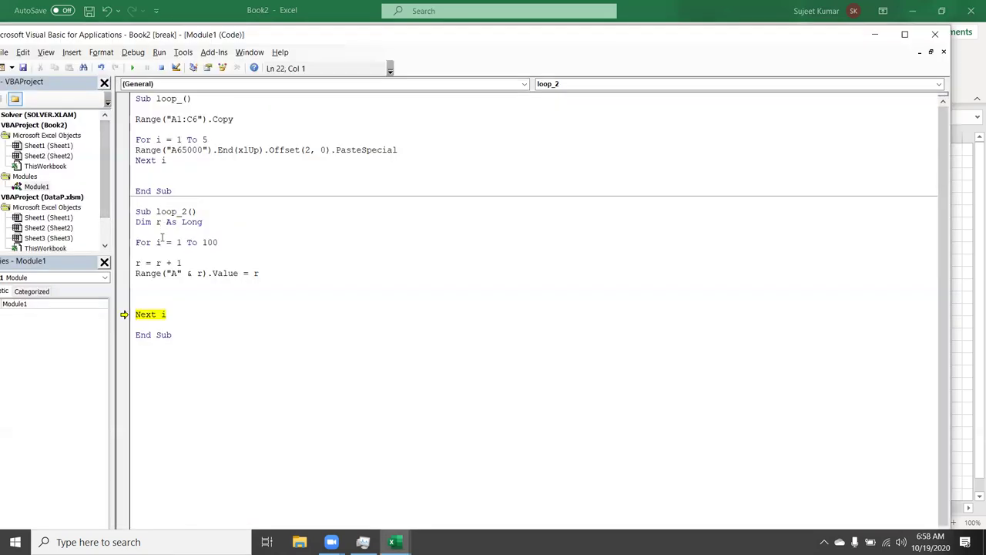
mouse_move(158, 242)
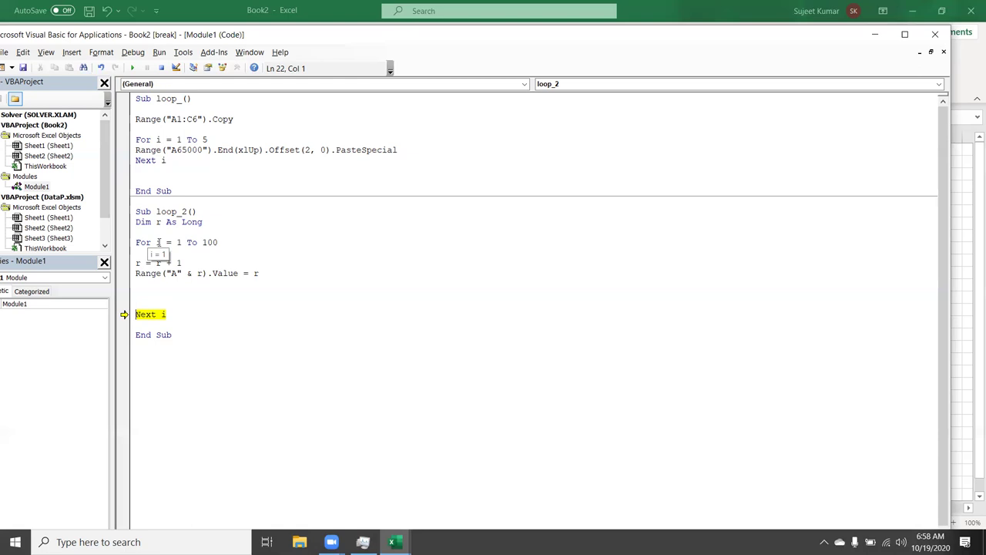
key("F8")
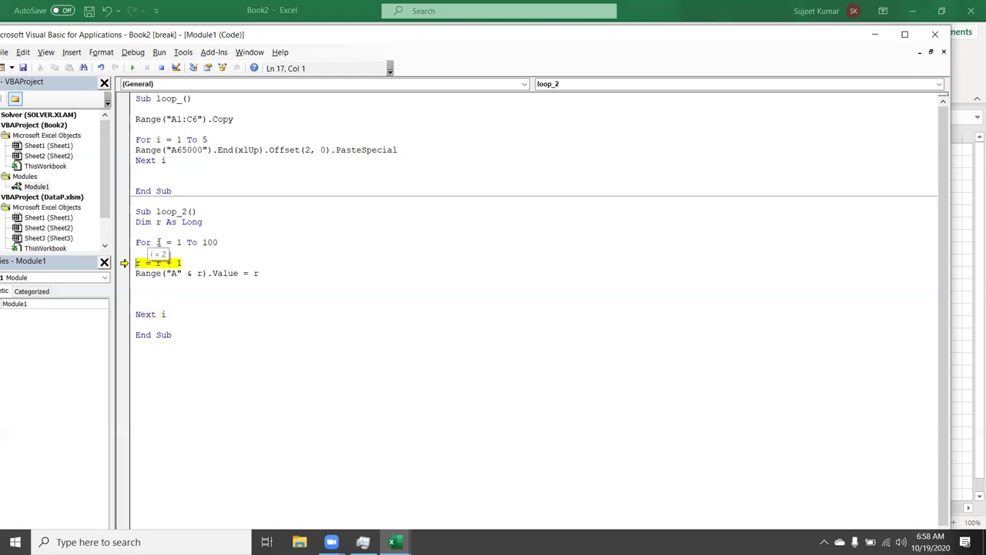
key("F8")
key("F8")
key("F8")
key("F8")
key("F8")
key("F8")
key("F8")
key("F8")
key("F8")
key("F8")
key("F8")
key("F8")
key("F8")
key("F8")
key("F8")
key("F8")
key("F8")
key("F8")
key("F8")
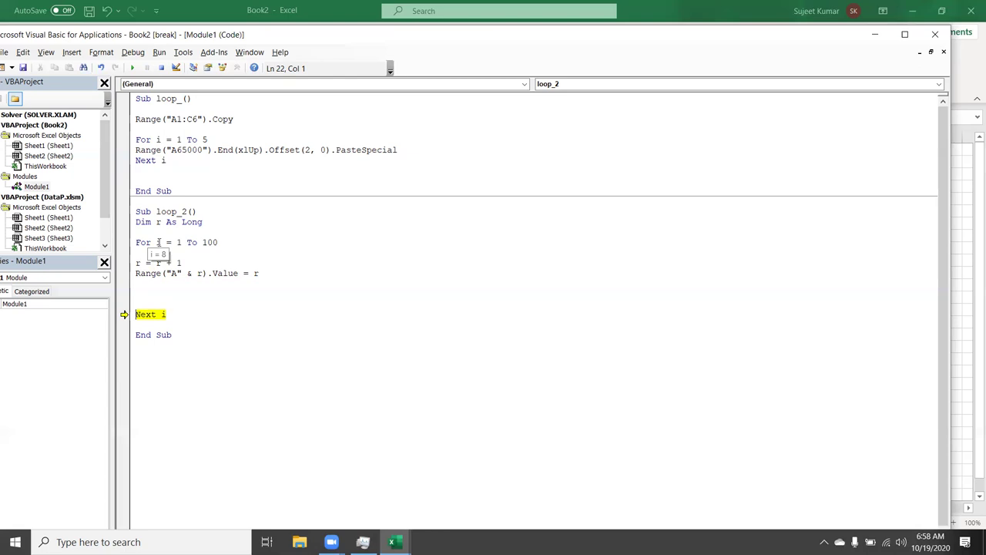
key("F8")
key("F8")
key("F8")
key("F8")
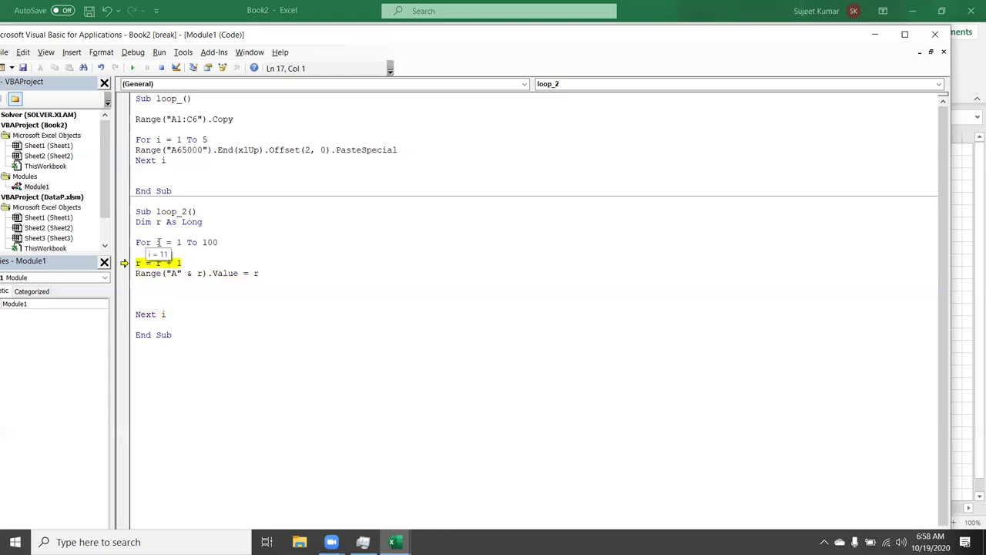
Delete the r = r + 1 line and change the Range line to Range("A" & i).Value = i.
left_click(187, 264)
key("BackSpace")
key("BackSpace")
key("BackSpace")
key("BackSpace")
key("BackSpace")
key("BackSpace")
key("BackSpace")
key("BackSpace")
key("BackSpace")
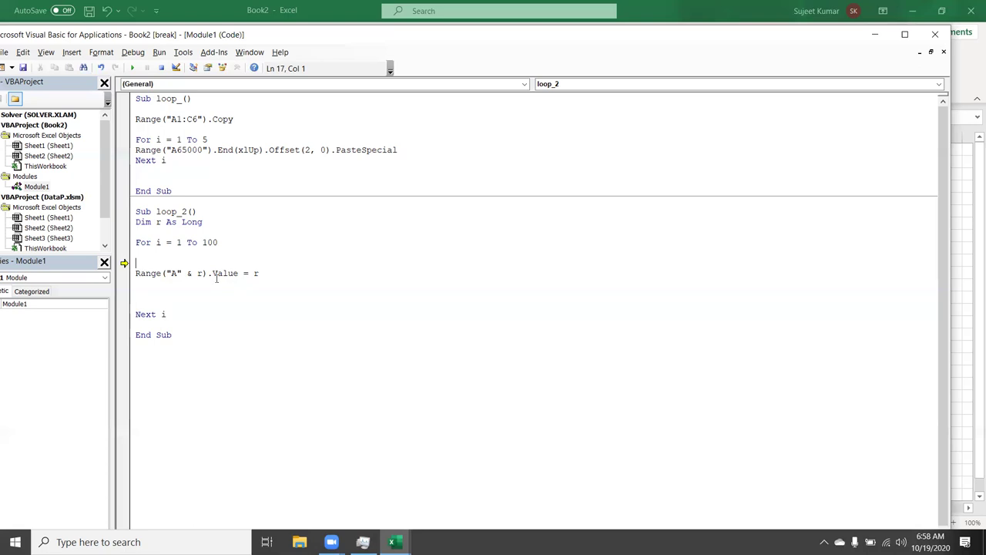
double_click(200, 273)
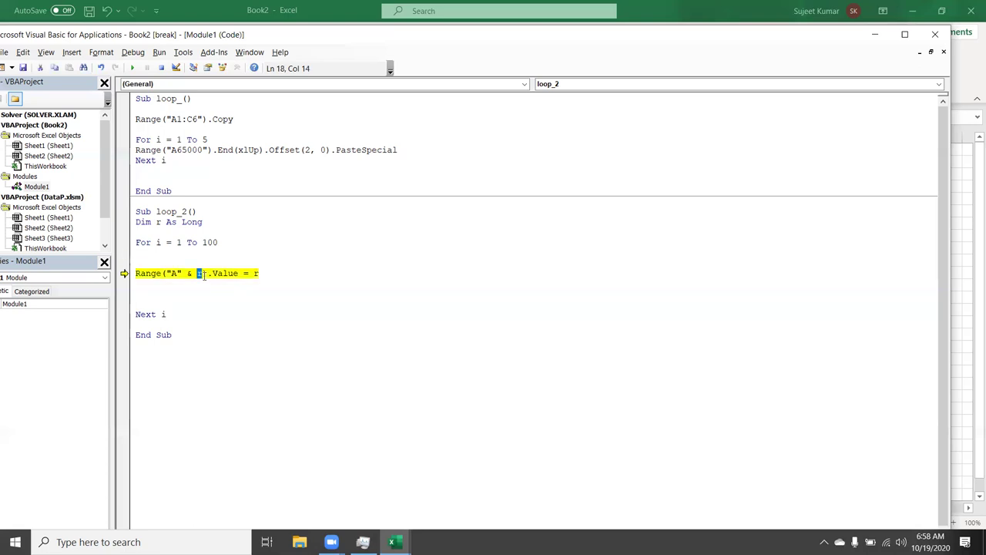
type("i")
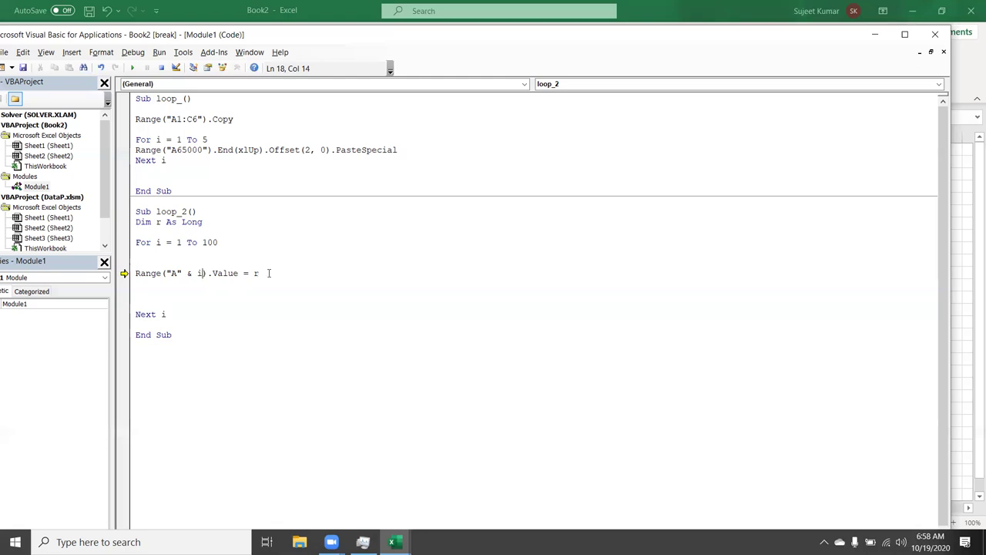
double_click(268, 273)
type("i")
Reset the paused macro to end break mode and switch to the workbook.
left_click(141, 254)
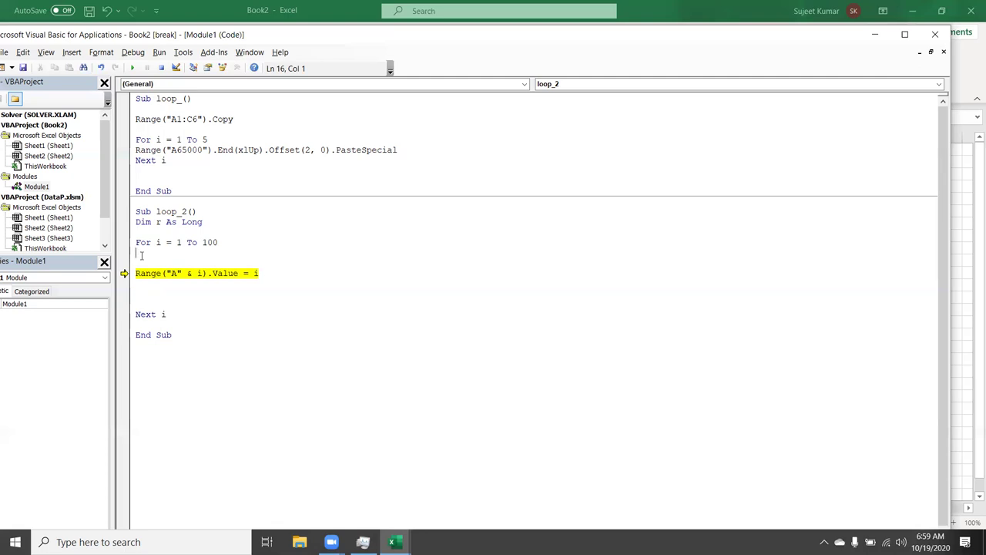
left_click(147, 365)
left_click(160, 68)
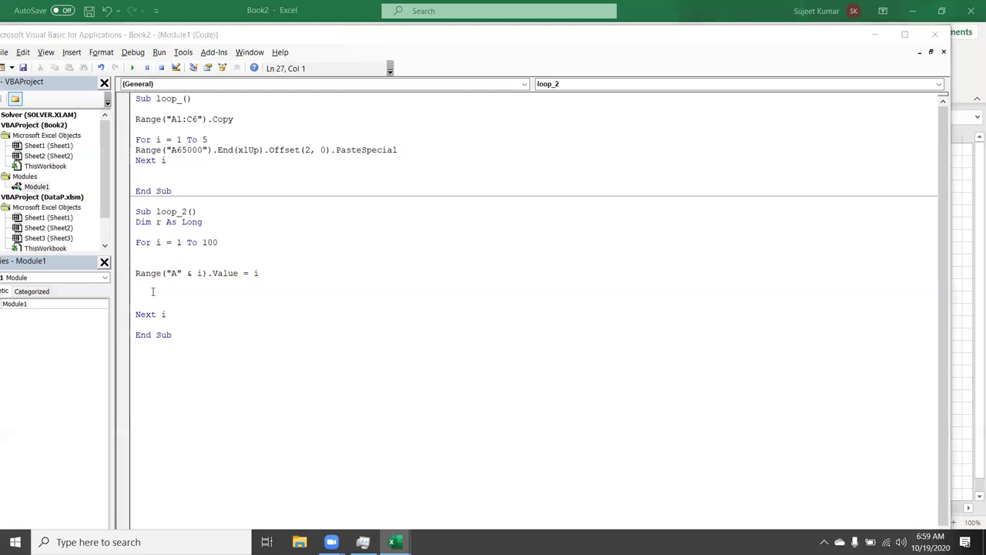
key("alt+F11")
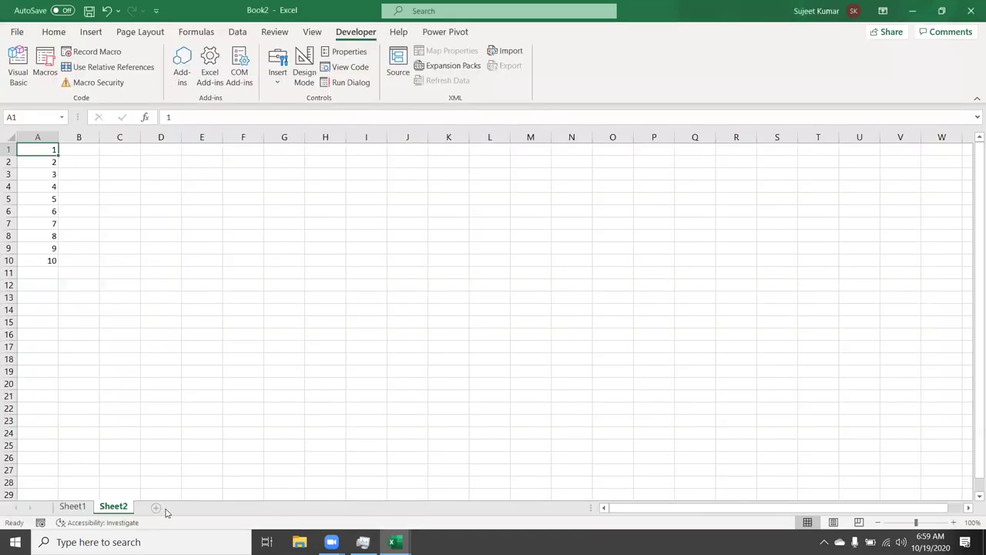
Add four new worksheets, Sheet3 through Sheet6, then return to the VBA editor.
left_click(156, 507)
left_click(227, 506)
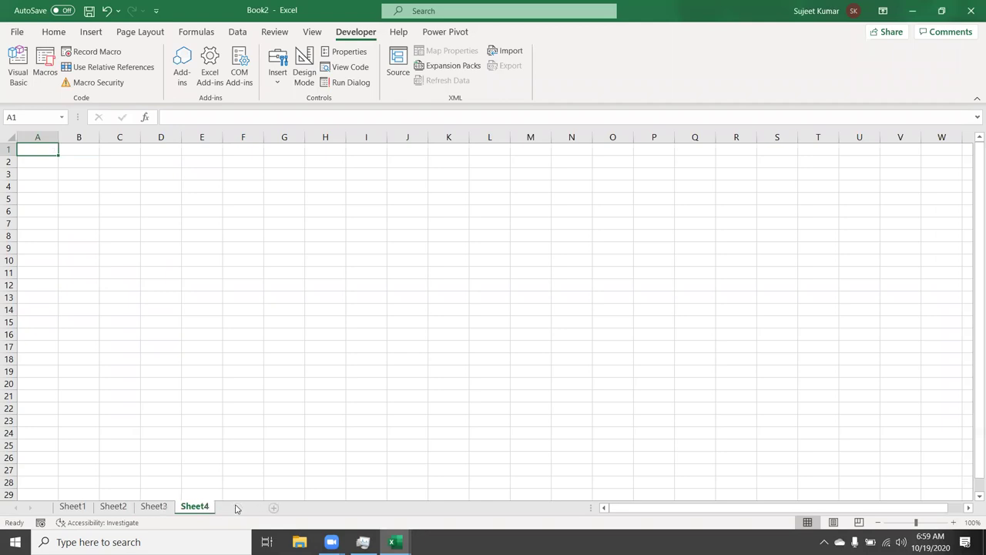
left_click(269, 506)
left_click(275, 505)
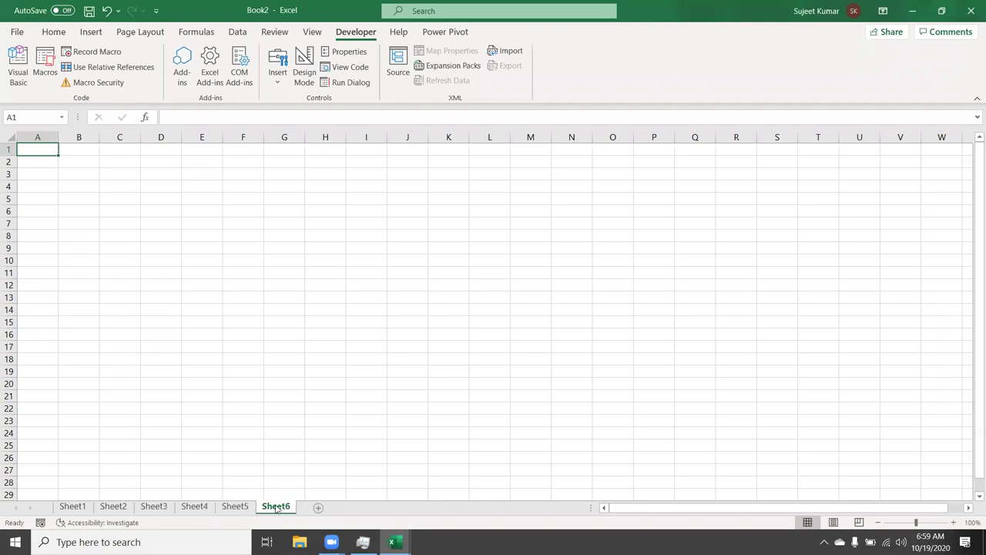
key("alt+F11")
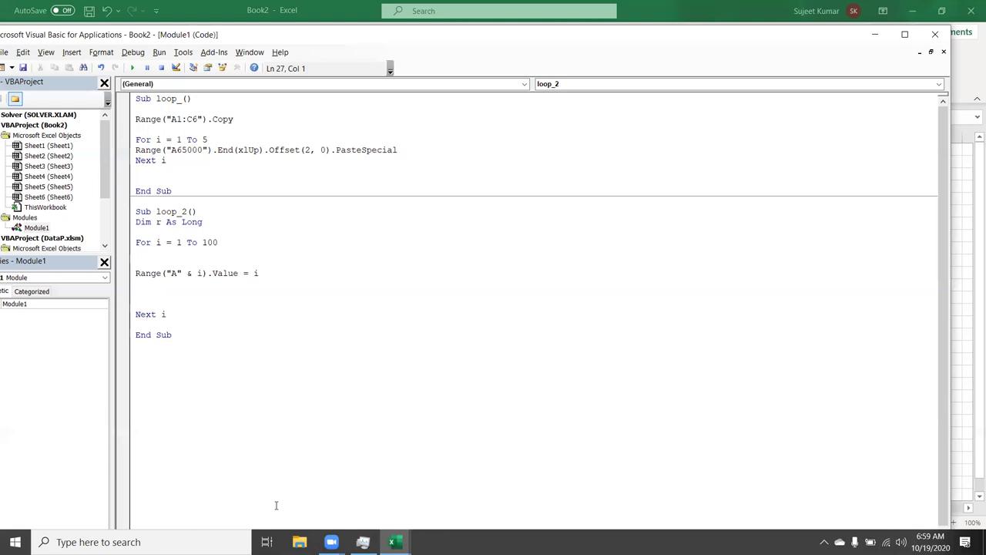
Create Sub loop_3 with an empty For i = 1 To Sheets.Count … Next i loop.
type("sub ")
type("loop_3()")
key("Return")
key("Return")
key("Return")
key("Return")
key("Up")
key("Up")
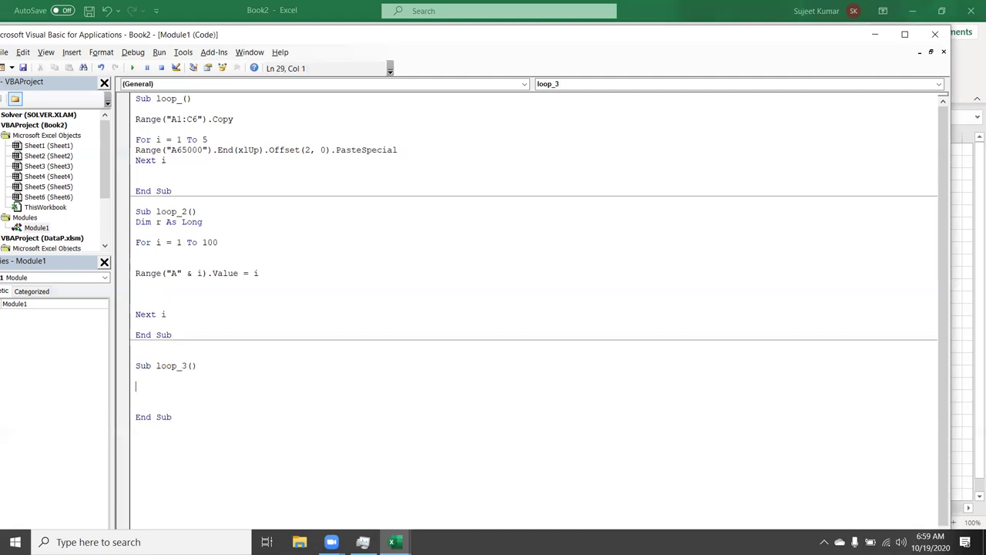
type("for ")
type("= 1 to")
type("sheets.")
type("cou")
key("Tab")
key("Return")
key("Return")
key("Return")
key("Return")
type("next ")
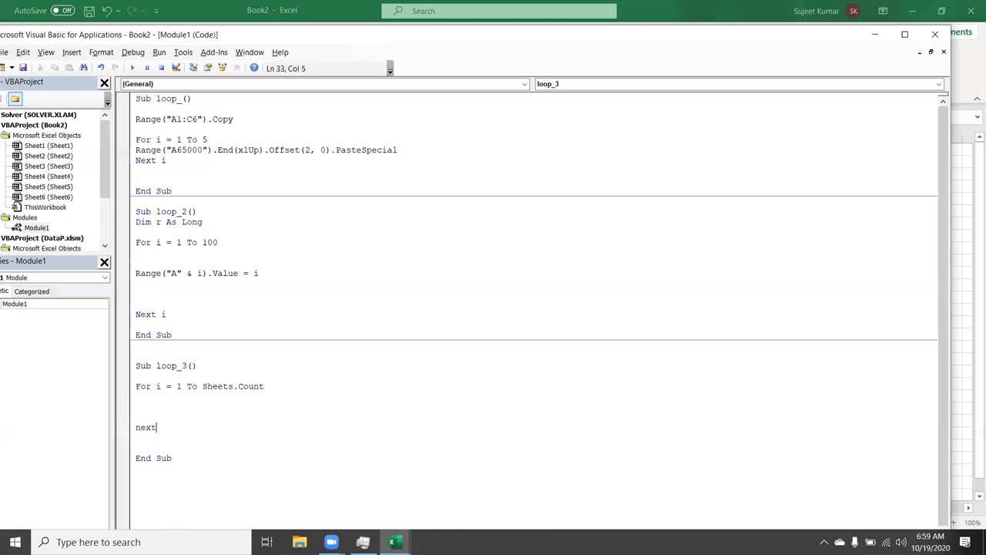
type("i")
key("Up")
key("Up")
left_click(220, 242)
double_click(220, 241)
Type the loop_3 body line sheets(i).name = "Data " & i.
left_click(164, 412)
type("sh")
type("eets")
type("(i).nam")
type("e = ")
type("\"Data")
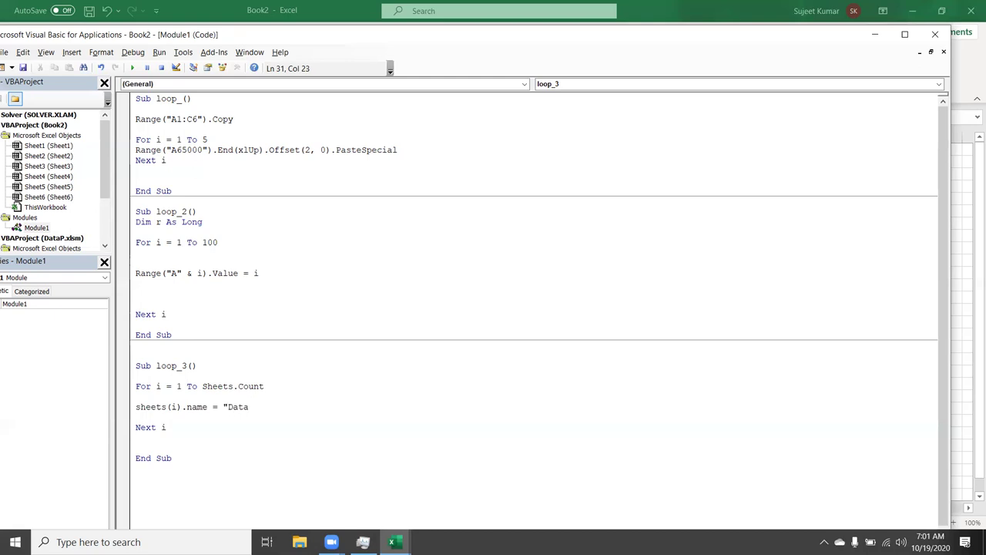
type(" \"& i")
Run loop_3, confirm the tabs read Data 1 through Data 6, and return to the editor.
left_click(173, 437)
left_click(135, 68)
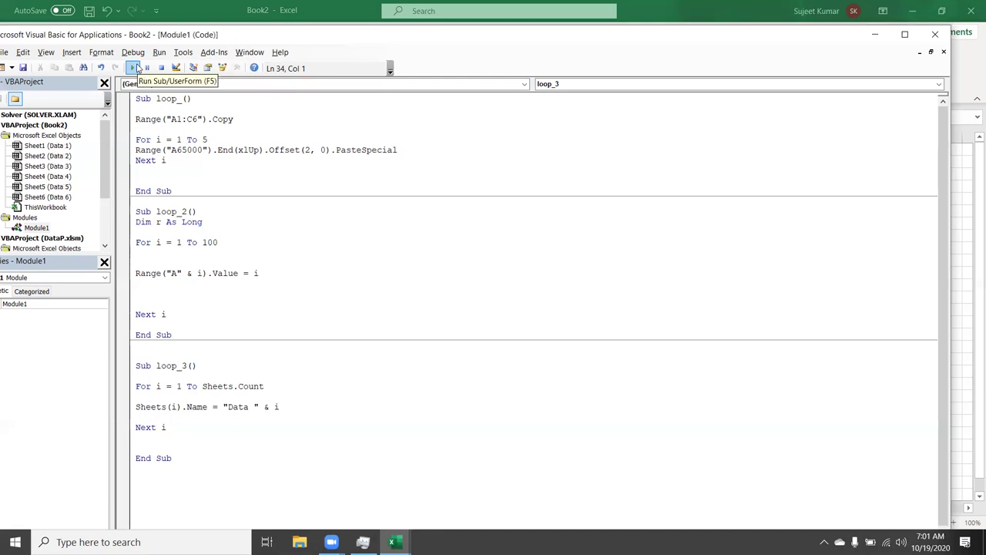
key("alt+F11")
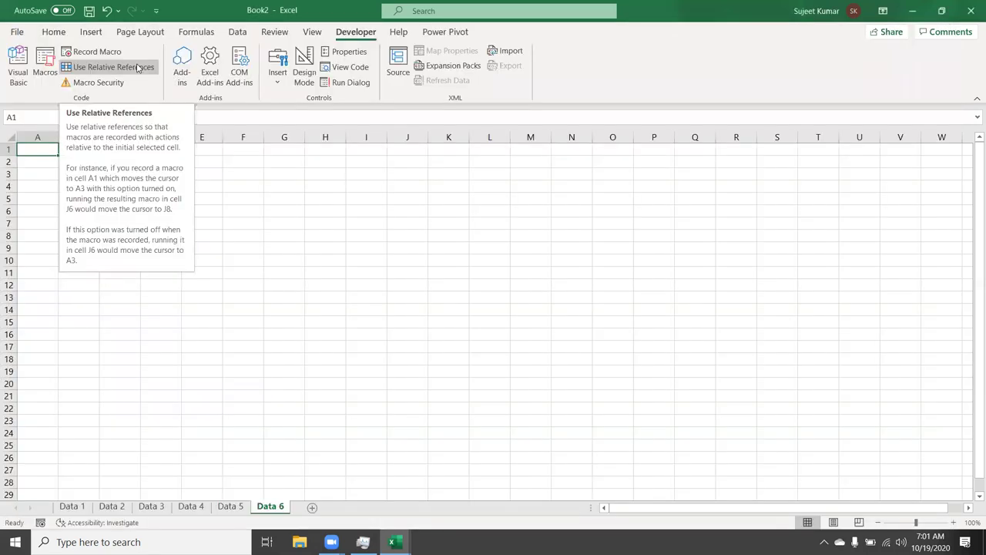
key("alt+F11")
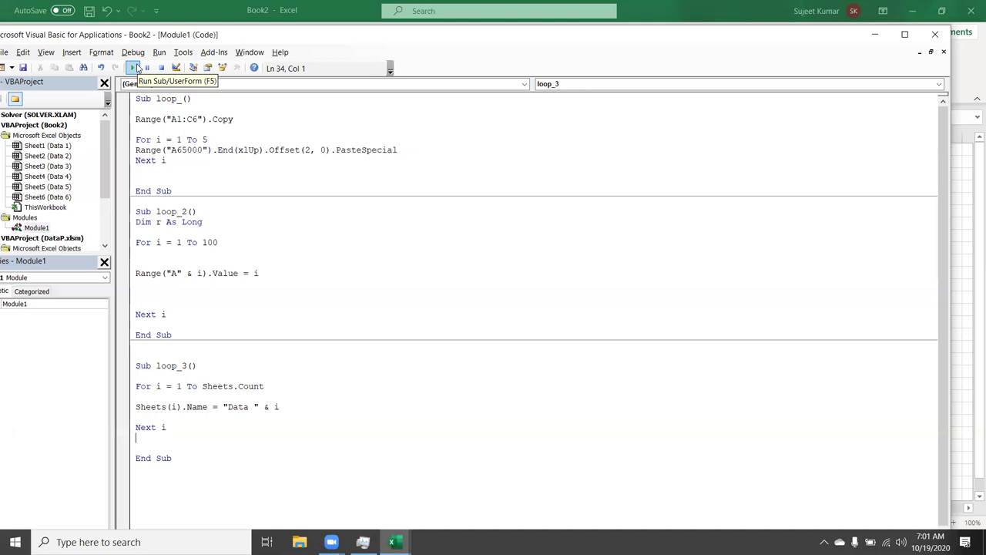
left_click(137, 67)
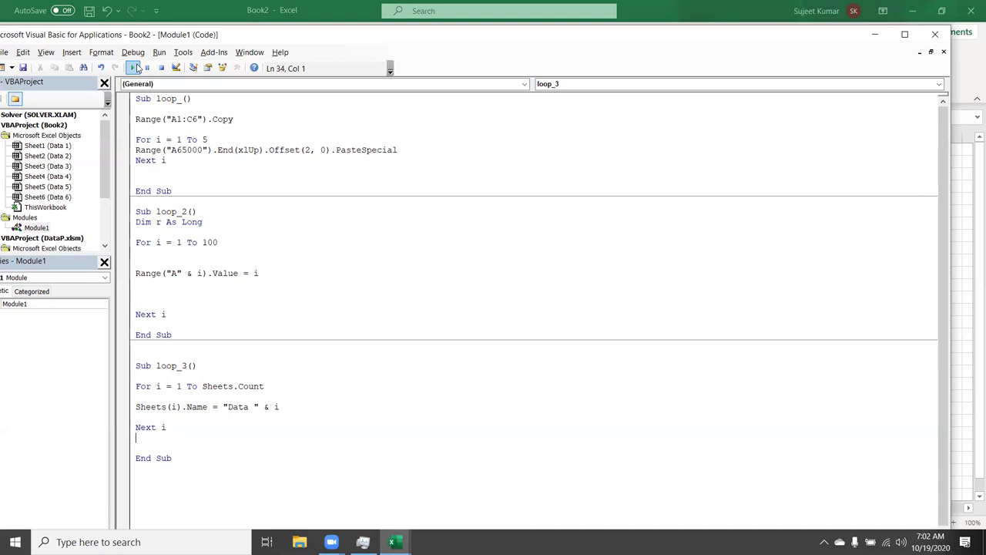
double_click(235, 406)
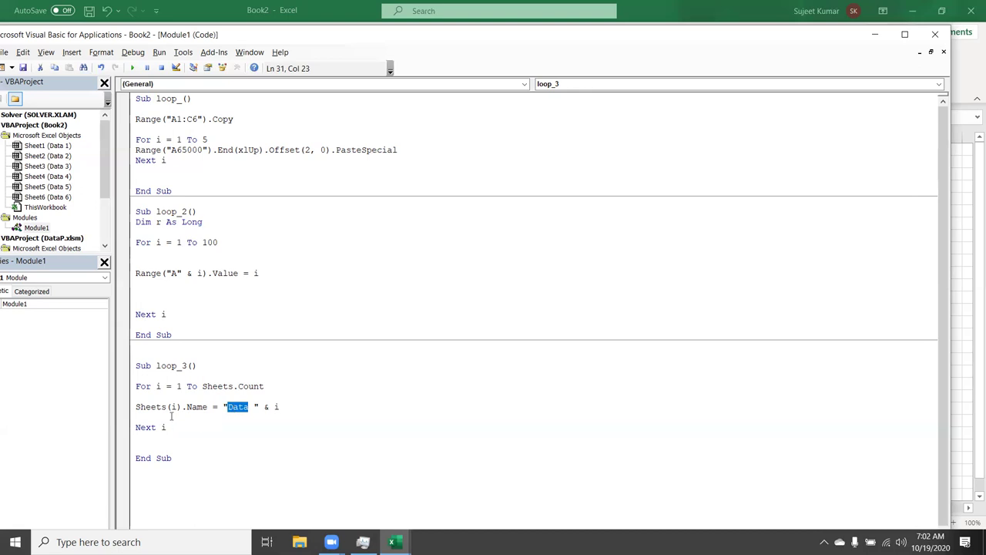
left_click(196, 407)
left_click(289, 406)
left_click_drag(139, 399, 251, 413)
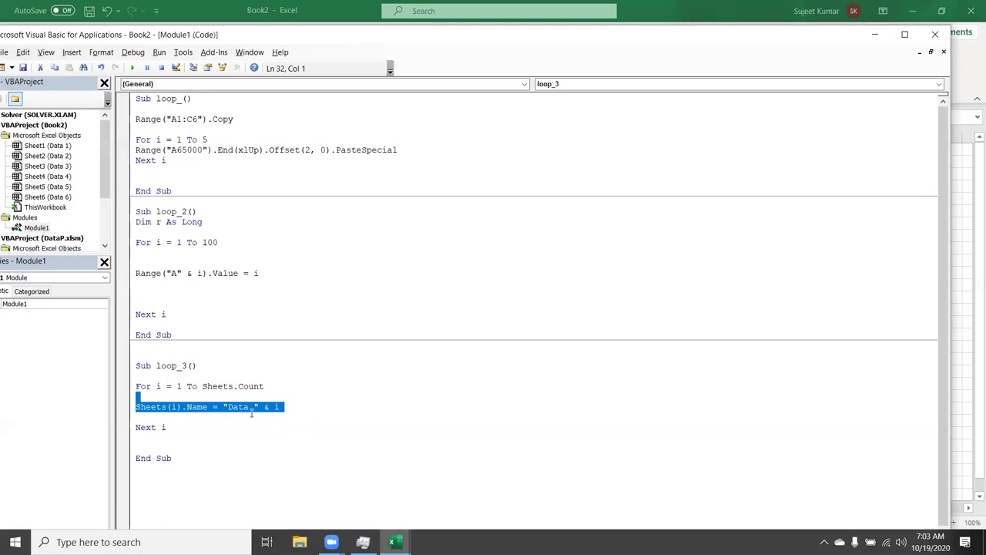
key("Up")
key("Up")
key("Up")
key("Up")
key("Up")
key("Up")
key("Up")
key("Up")
key("Up")
key("Up")
key("Up")
key("Up")
key("Up")
key("Up")
key("Up")
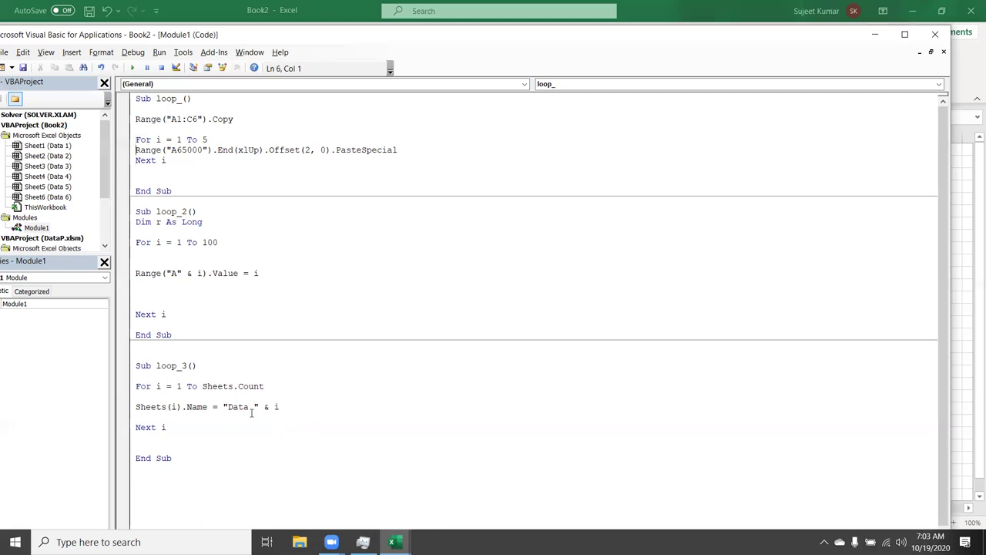
key("shift+Down")
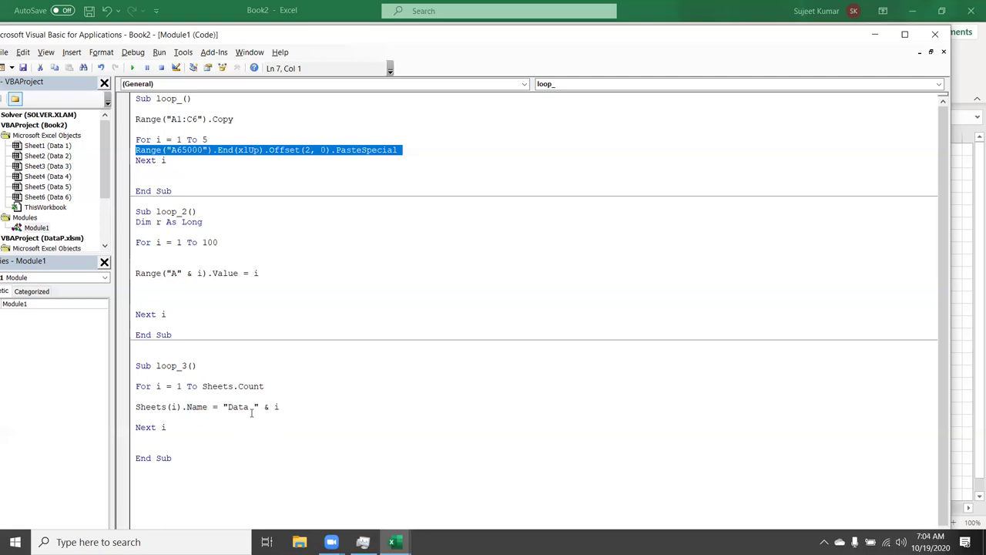
key("Up")
key("Up")
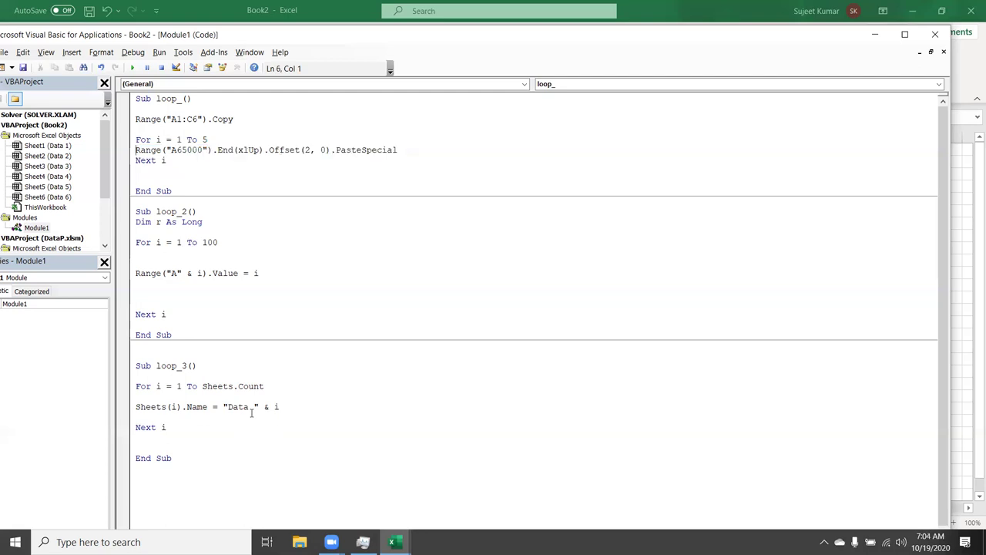
key("shift+Down")
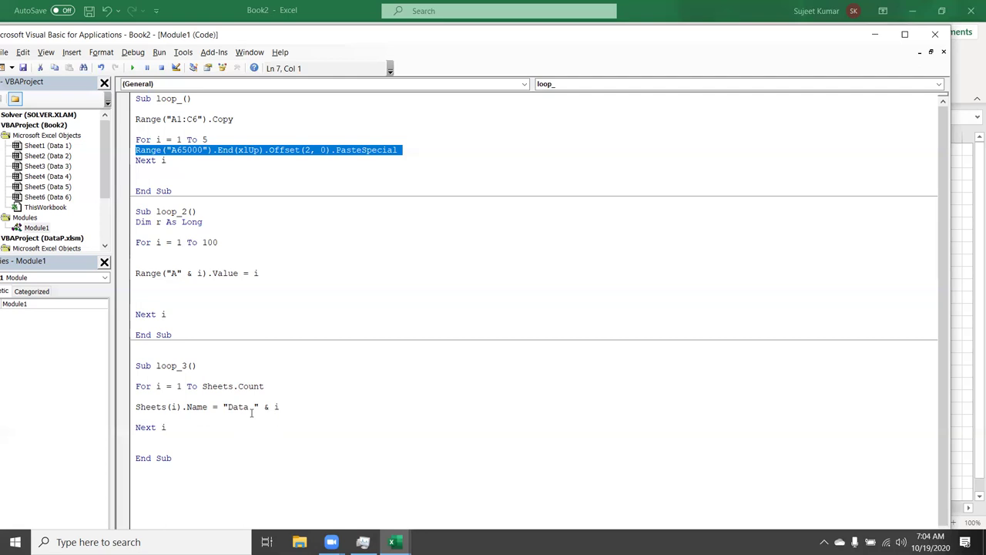
key("shift+Up")
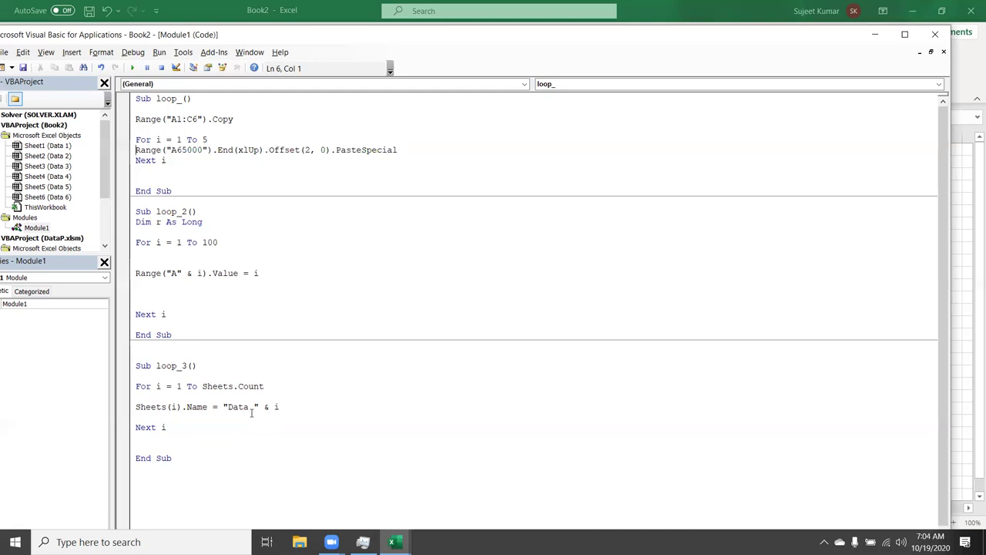
key("shift+Down")
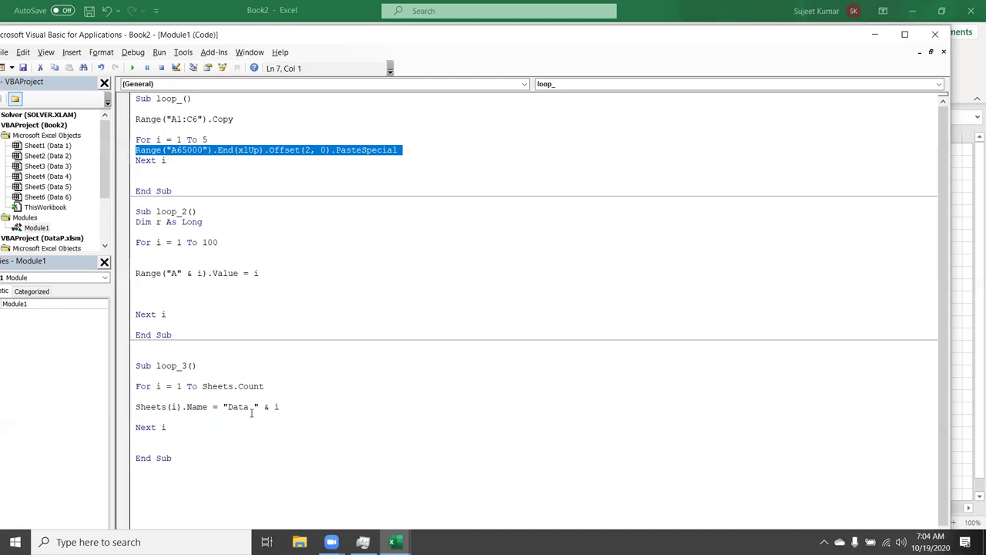
key("Down")
key("Down")
key("Down")
key("Down")
key("Down")
key("Down")
key("Down")
key("Down")
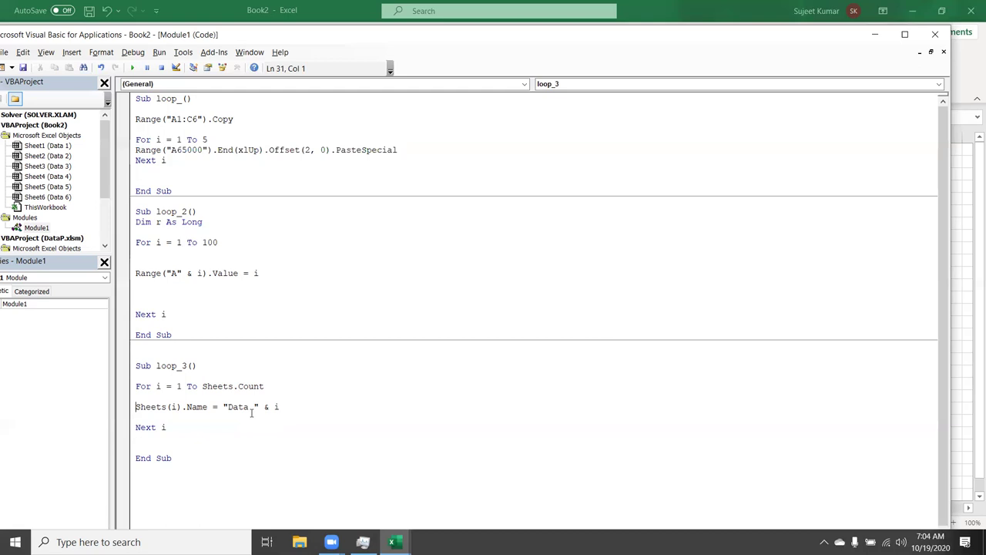
key("shift+Down")
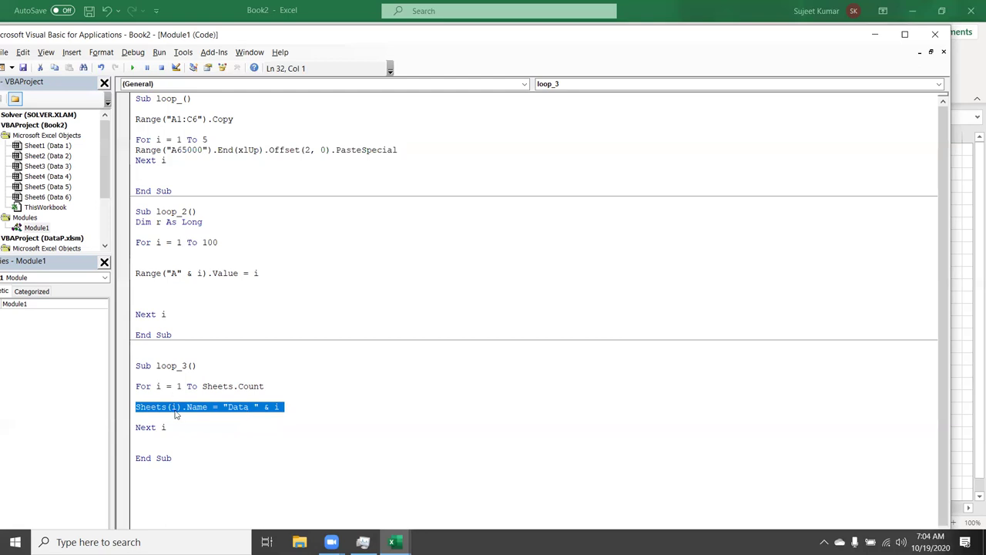
Insert an r = r + 1 line directly under loop_3's For statement.
left_click(162, 397)
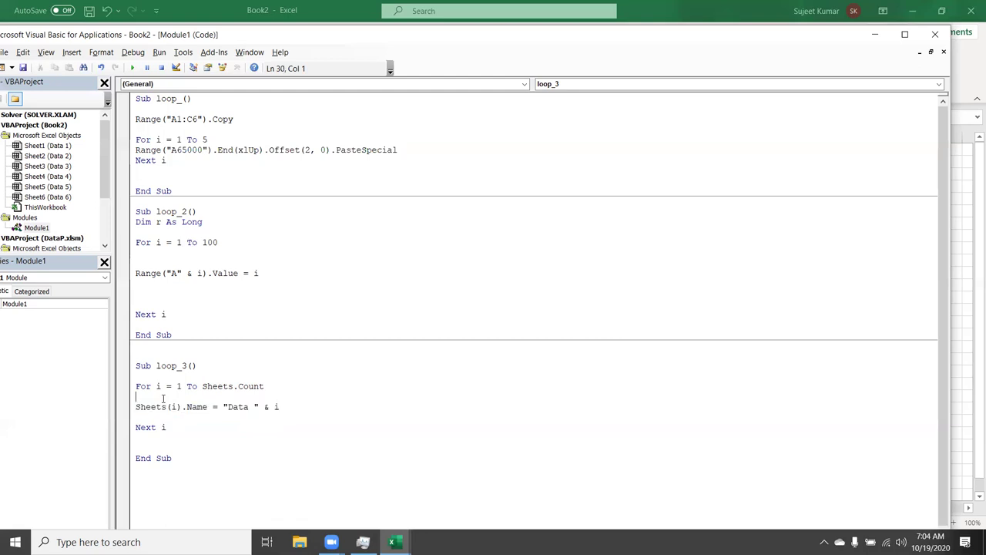
type("r=r+1")
left_click(178, 427)
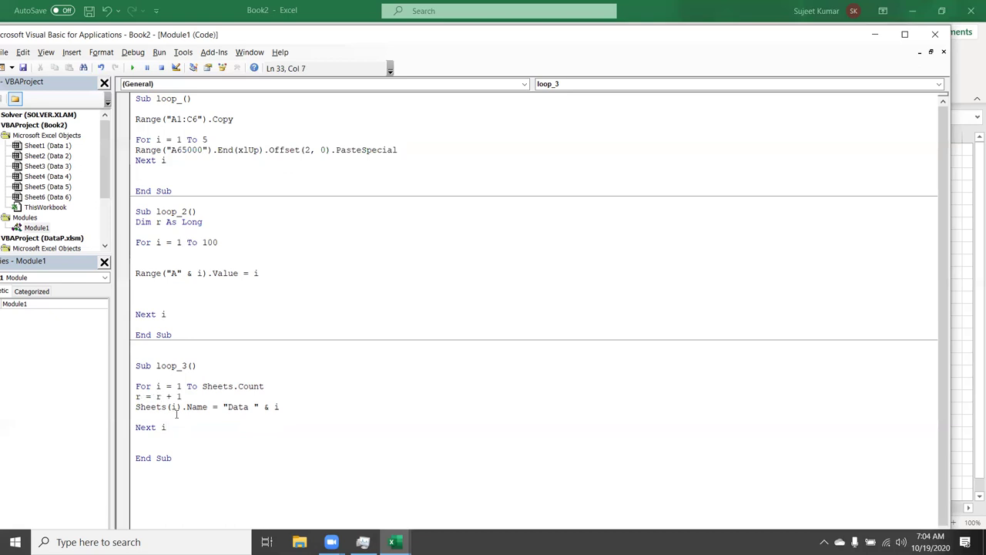